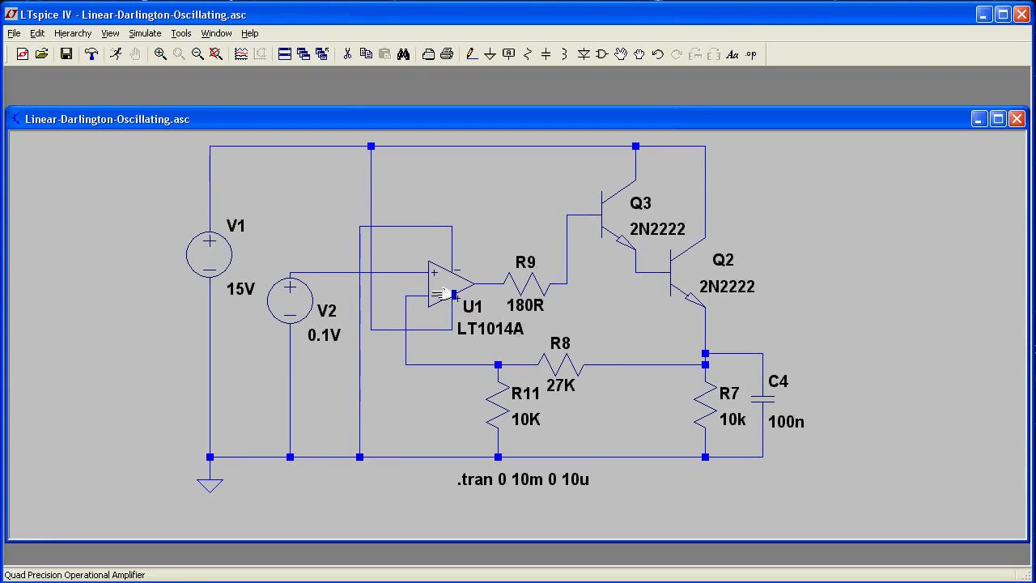
{"action": "key", "text": "F3"}
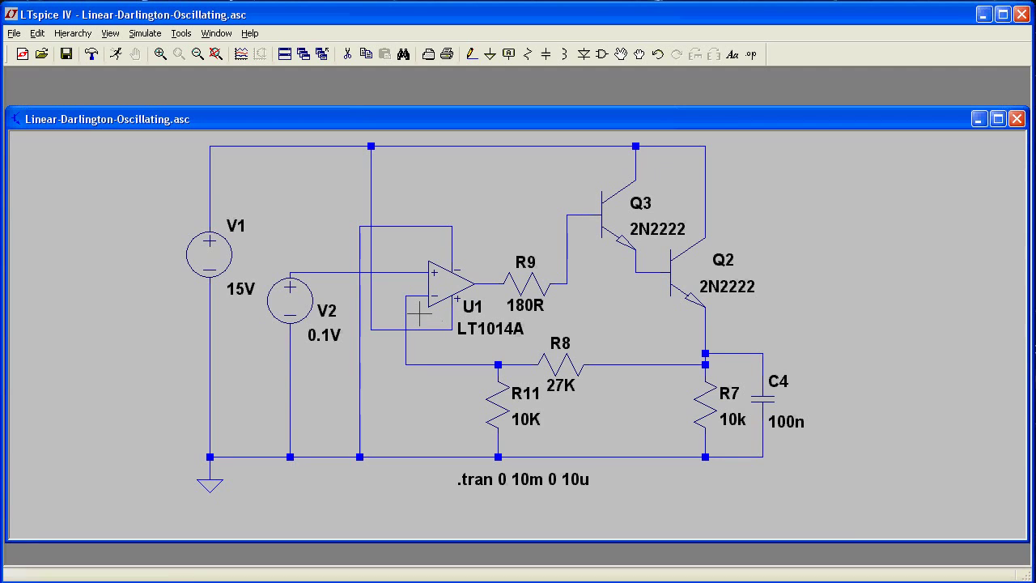
{"action": "key", "text": "Escape"}
Run the simulation and plot V(n007) at the R7 node and V(n005) at the op-amp output
{"action": "left_click", "coordinate": [115, 61]}
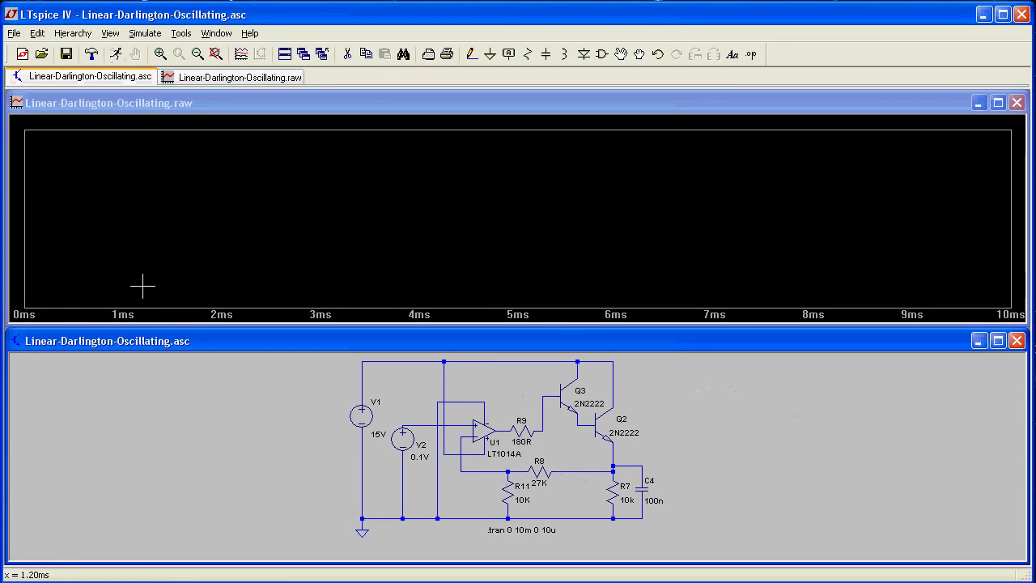
{"action": "left_click", "coordinate": [603, 462]}
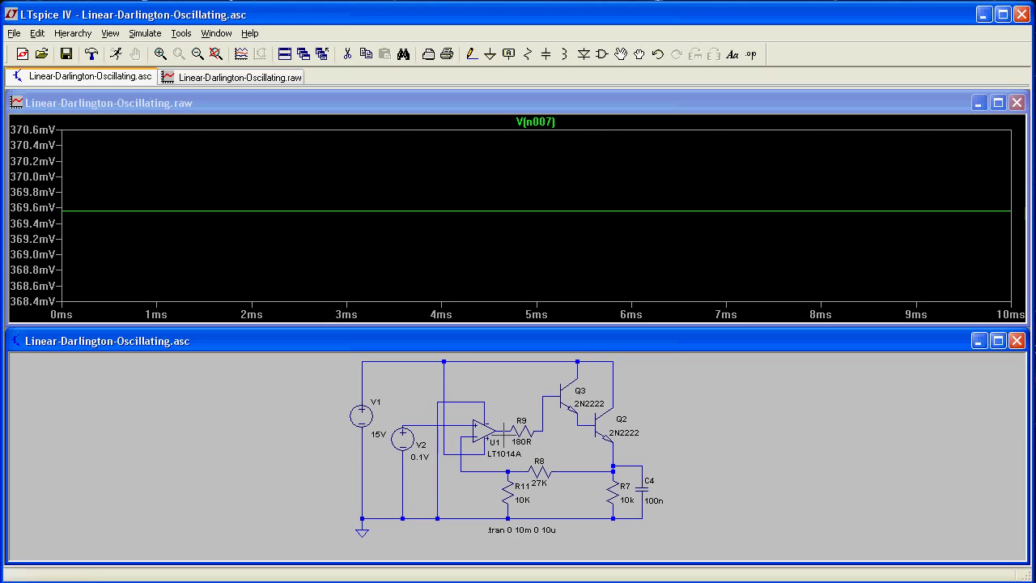
{"action": "left_click", "coordinate": [507, 427]}
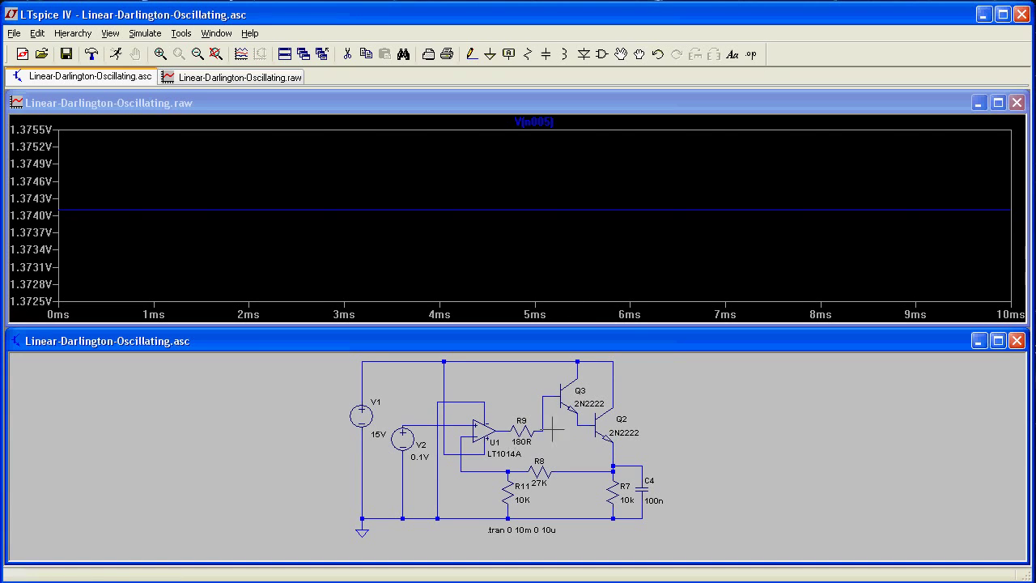
Swap Q2's 2N2222 model for an FZT849 from the transistor list
{"action": "right_click", "coordinate": [609, 424]}
{"action": "left_click", "coordinate": [595, 277]}
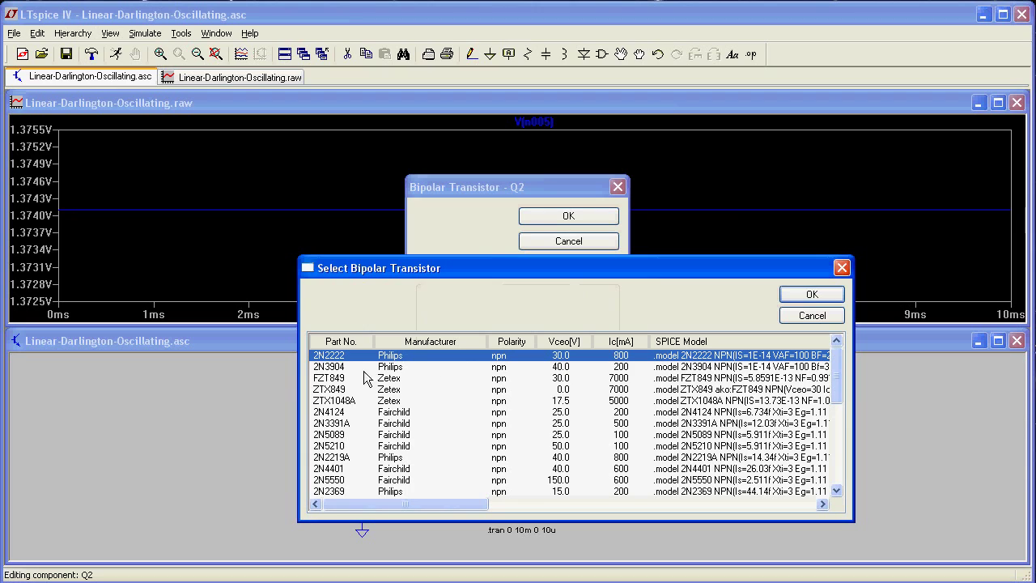
{"action": "left_click", "coordinate": [344, 379]}
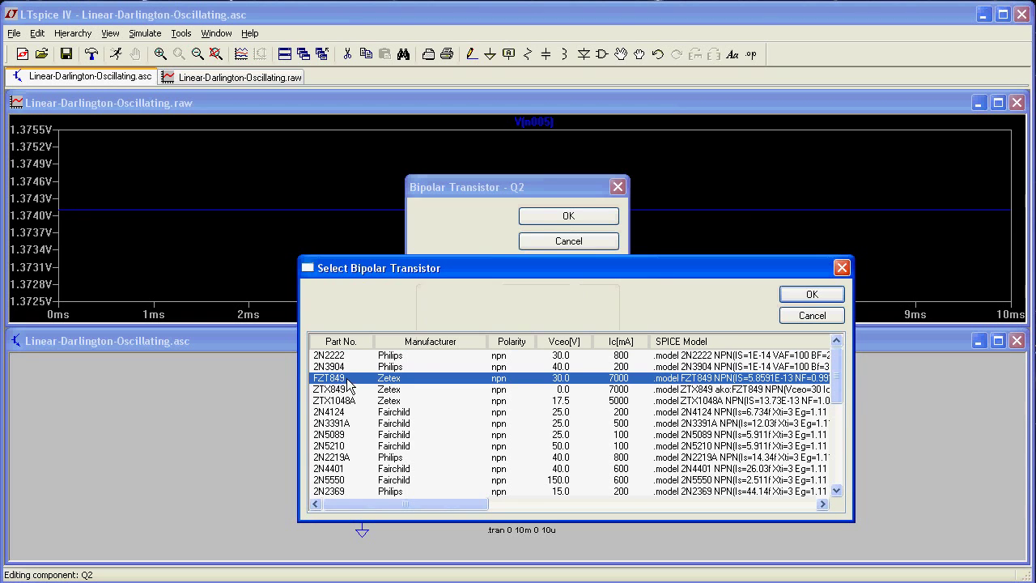
{"action": "left_click_drag", "start_coordinate": [571, 269], "coordinate": [506, 272]}
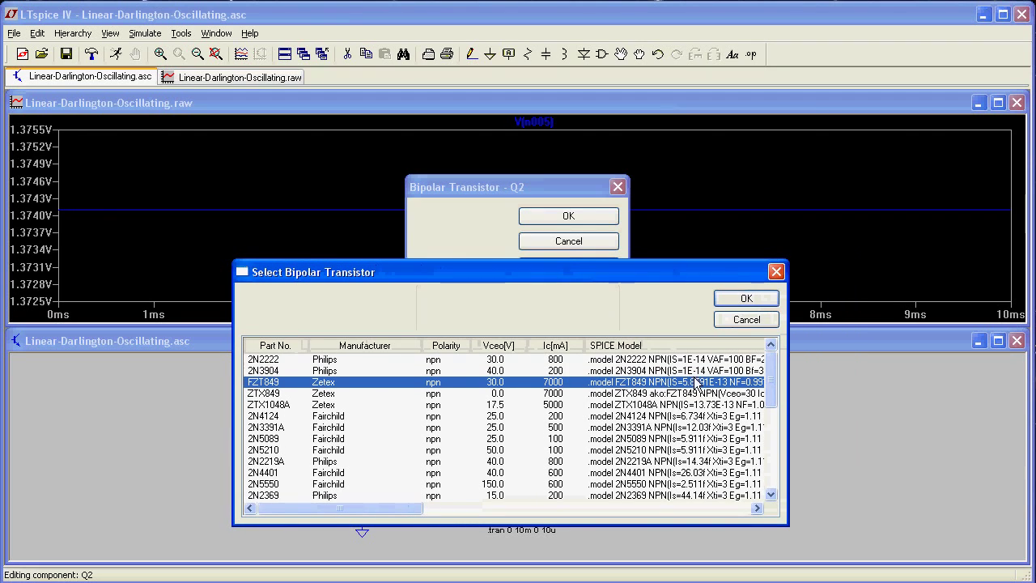
{"action": "left_click", "coordinate": [743, 299]}
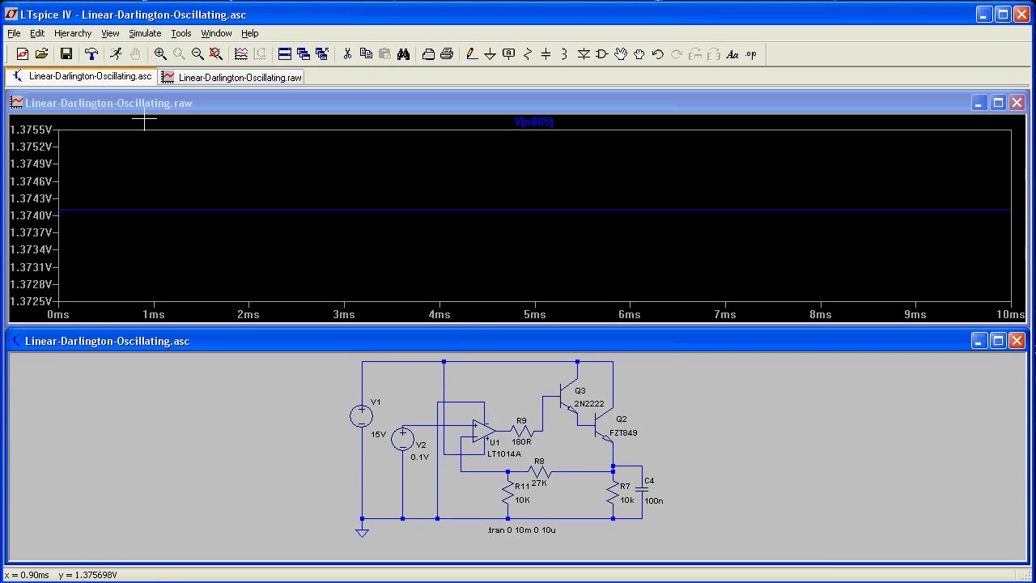
Rerun with the FZT849 and plot V(n007) at the R8–R7 node and V(n005) at U1's output
{"action": "left_click", "coordinate": [116, 54]}
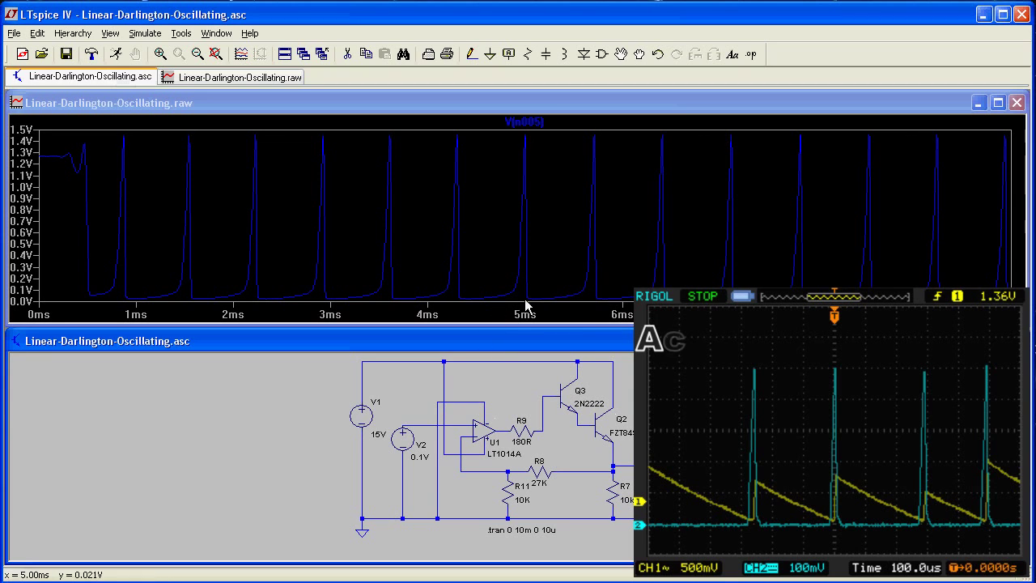
{"action": "left_click", "coordinate": [596, 468]}
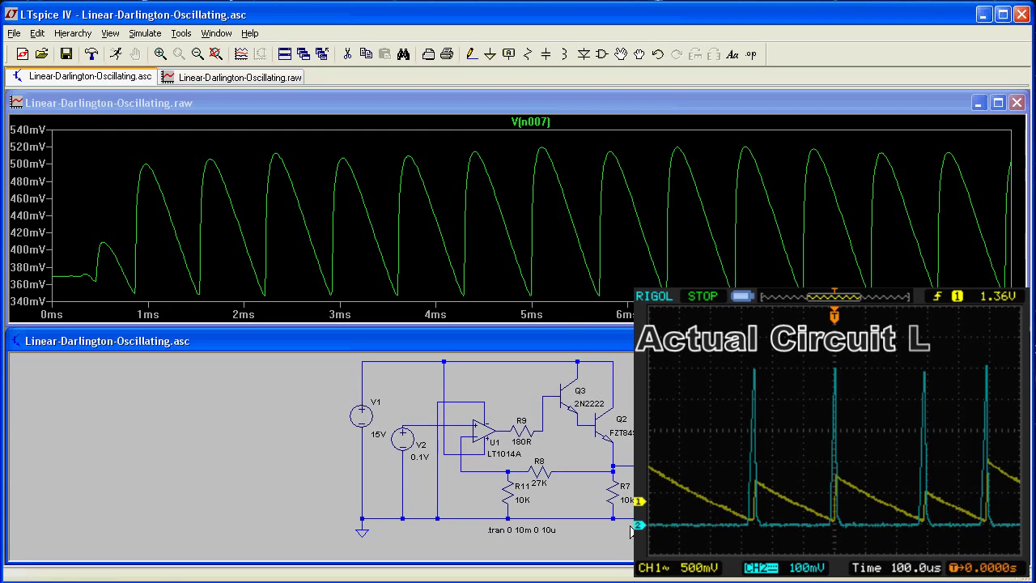
{"action": "left_click", "coordinate": [507, 431]}
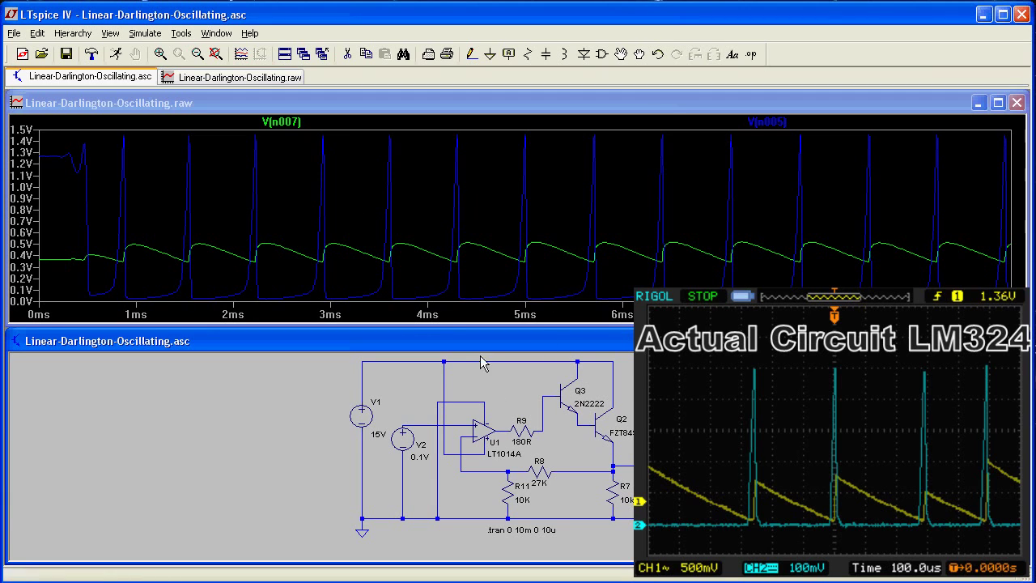
Set C4 to 1µ and rerun the simulation
{"action": "right_click", "coordinate": [672, 437]}
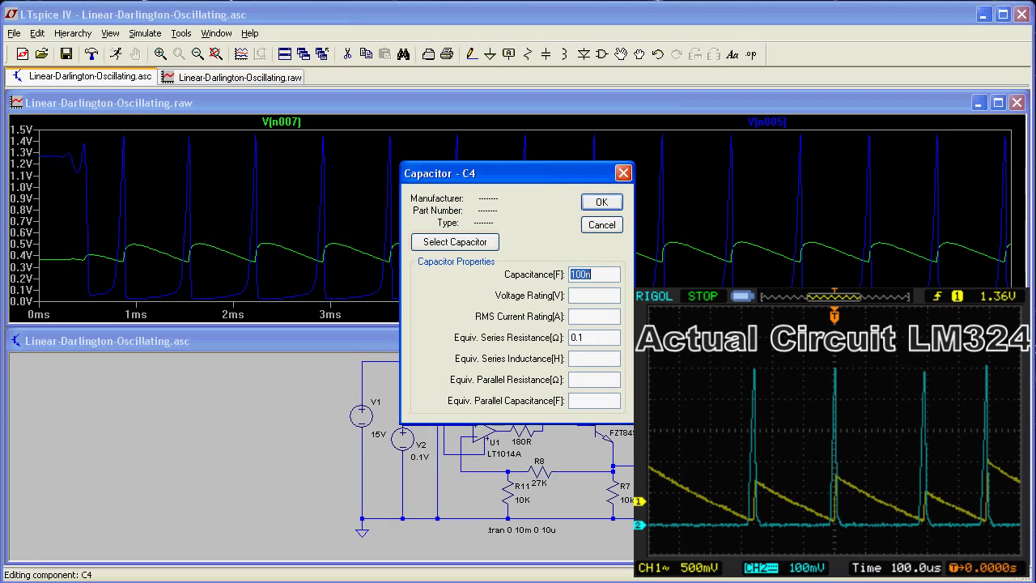
{"action": "type", "text": "10"}
{"action": "type", "text": "u"}
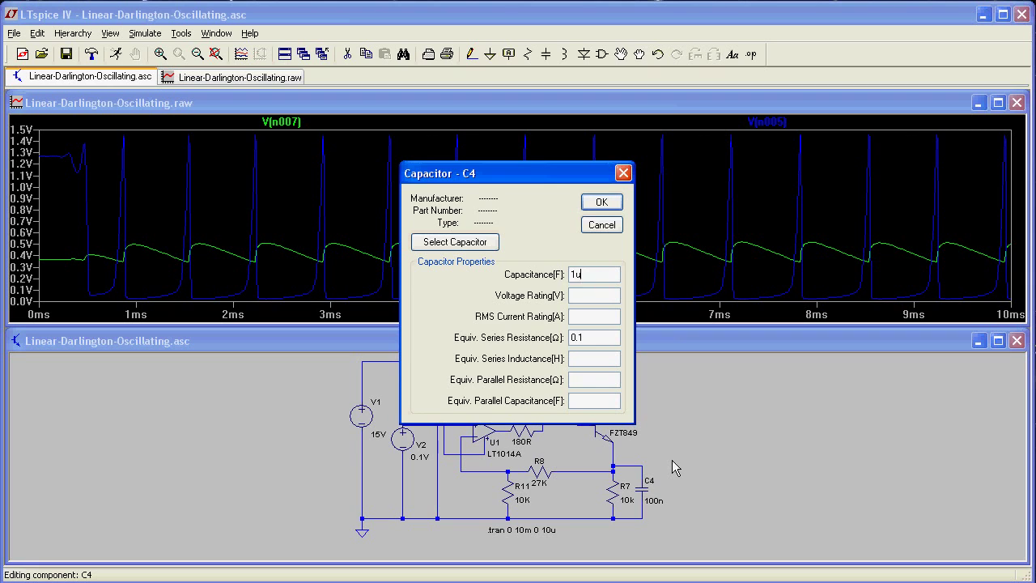
{"action": "key", "text": "Return"}
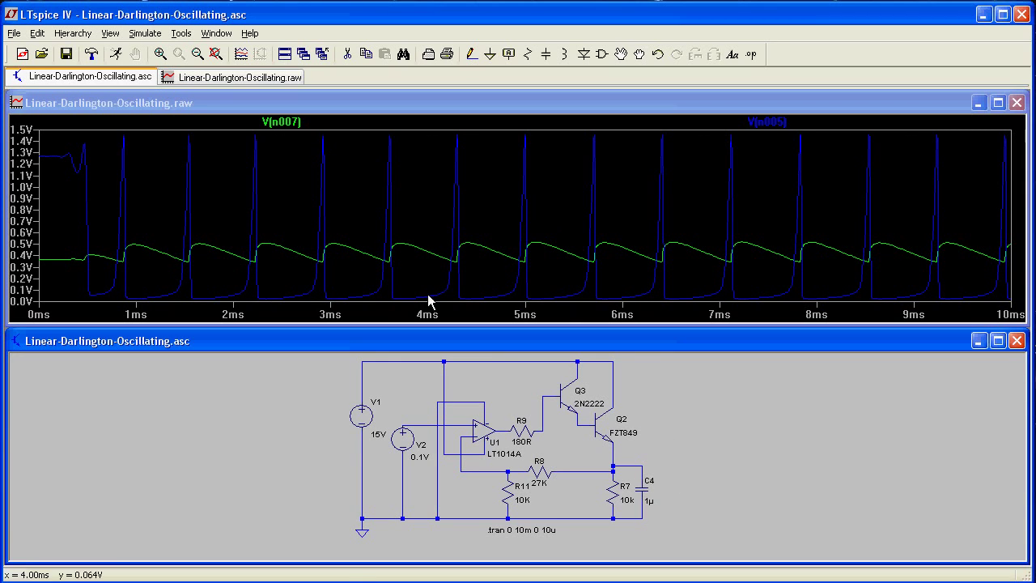
{"action": "left_click", "coordinate": [117, 53]}
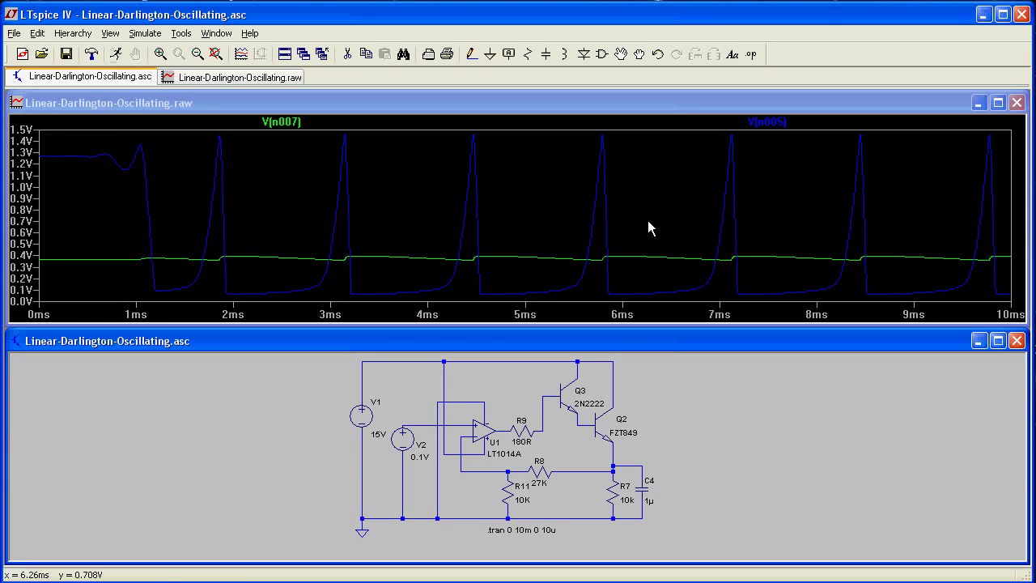
Set C4 to 10µ and rerun the simulation
{"action": "right_click", "coordinate": [645, 500]}
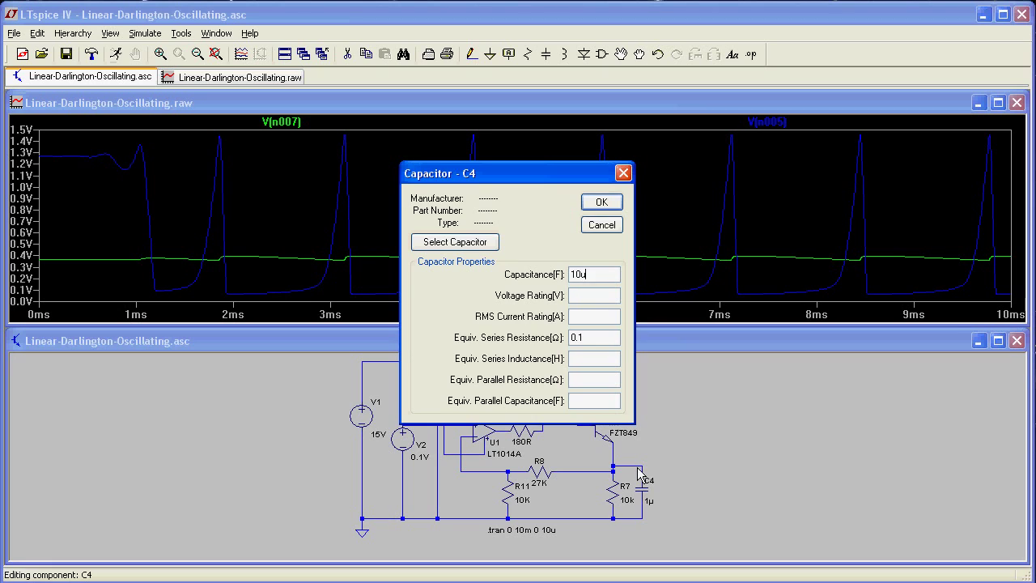
{"action": "type", "text": "10u"}
{"action": "key", "text": "Return"}
{"action": "left_click", "coordinate": [123, 55]}
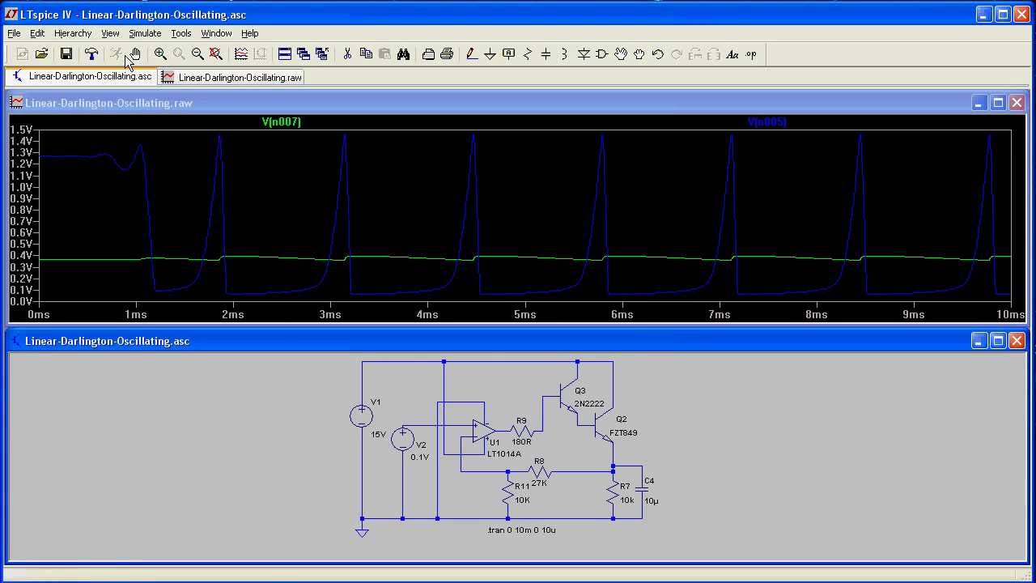
Set C4 to 100µ and rerun the simulation
{"action": "right_click", "coordinate": [645, 495]}
{"action": "type", "text": "100u"}
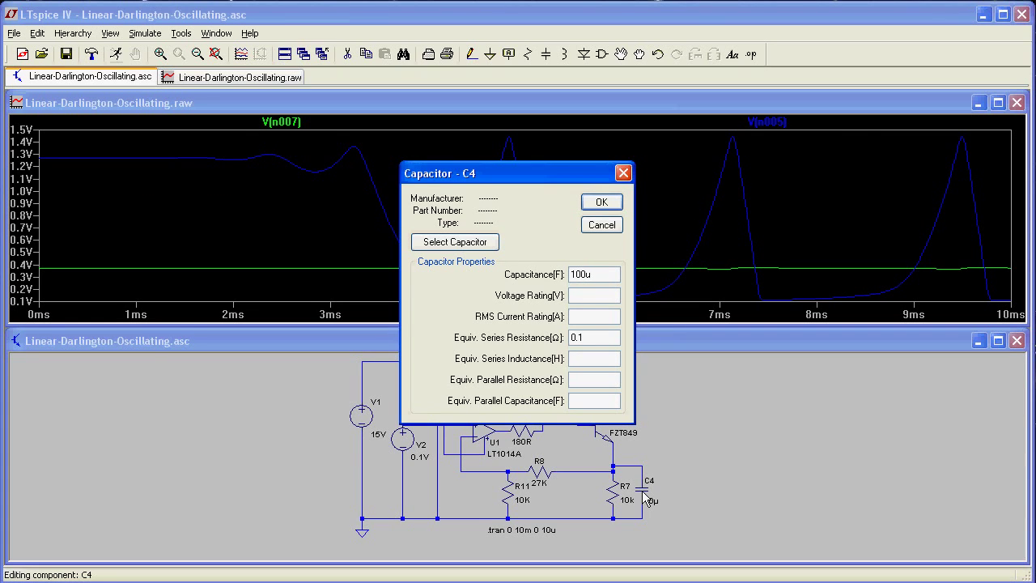
{"action": "key", "text": "Return"}
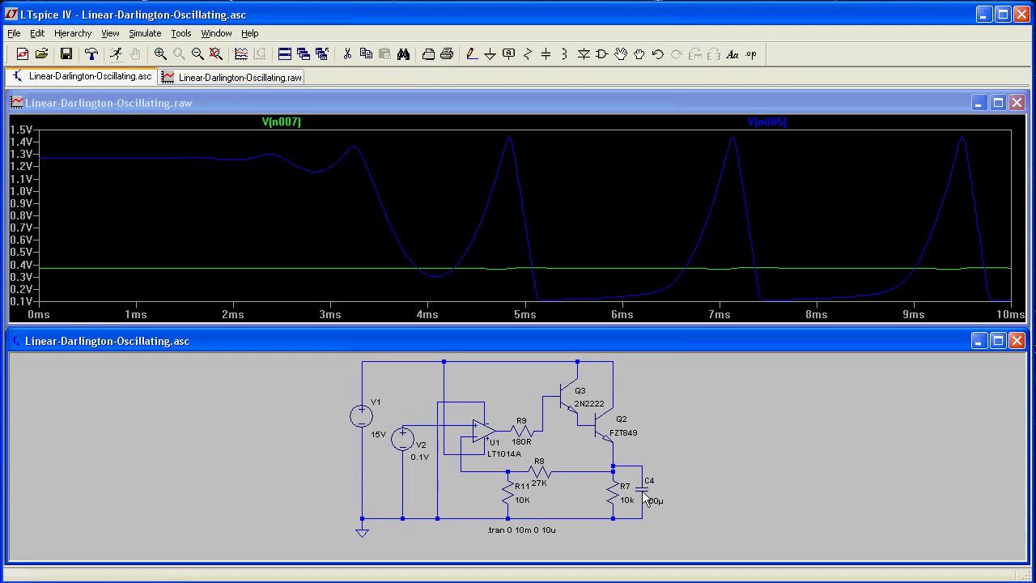
{"action": "left_click", "coordinate": [118, 57]}
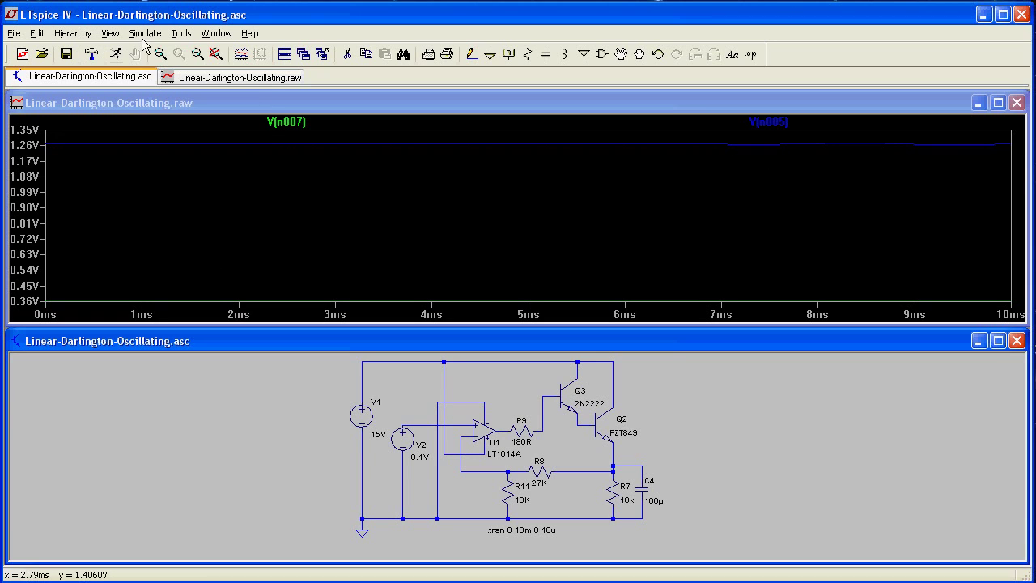
Change the transient stop time to 100m and rerun the simulation
{"action": "left_click", "coordinate": [146, 33]}
{"action": "left_click", "coordinate": [200, 163]}
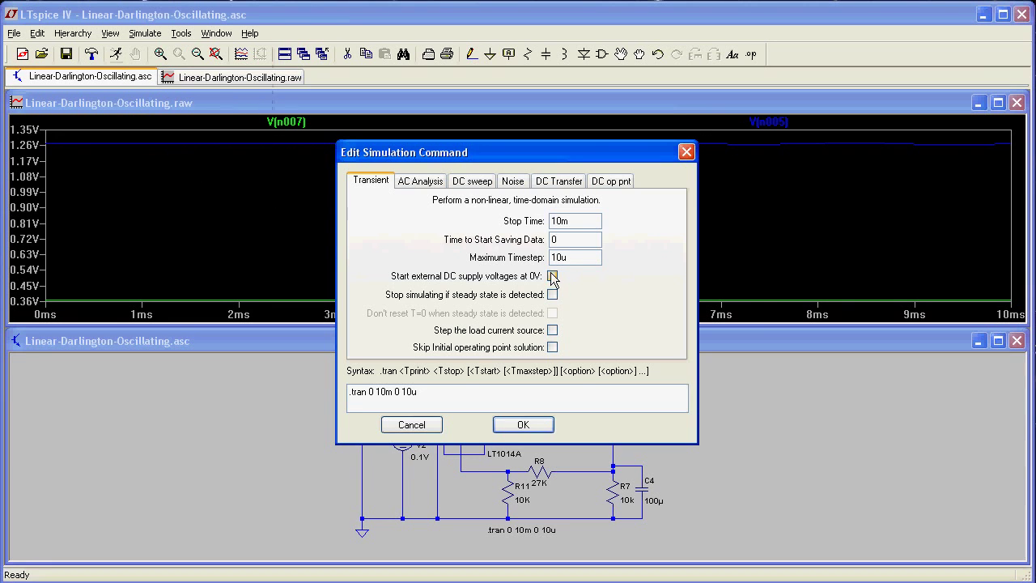
{"action": "double_click", "coordinate": [577, 220]}
{"action": "type", "text": "100m"}
{"action": "left_click", "coordinate": [530, 425]}
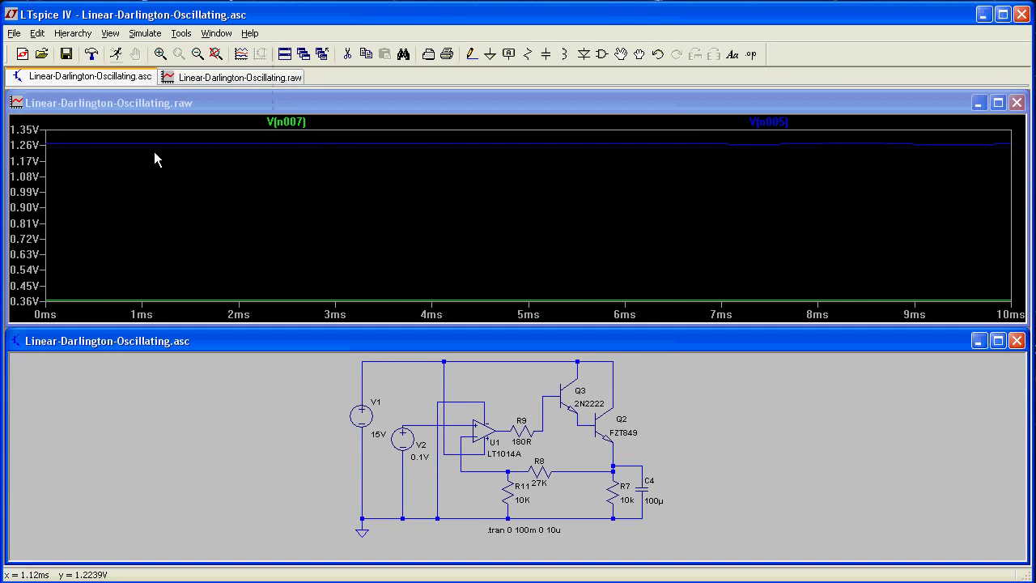
{"action": "left_click", "coordinate": [113, 56]}
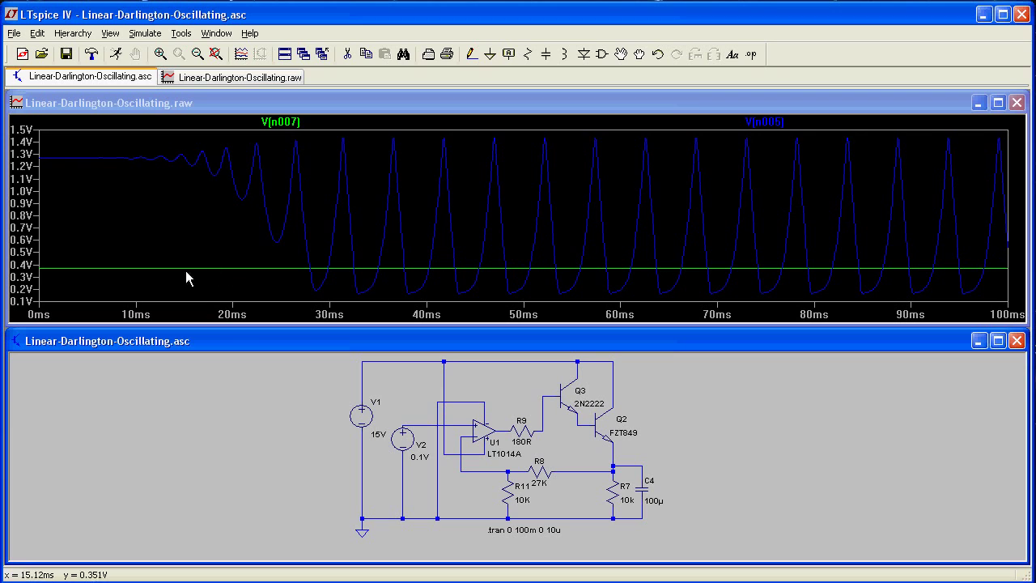
{"action": "left_click", "coordinate": [590, 470]}
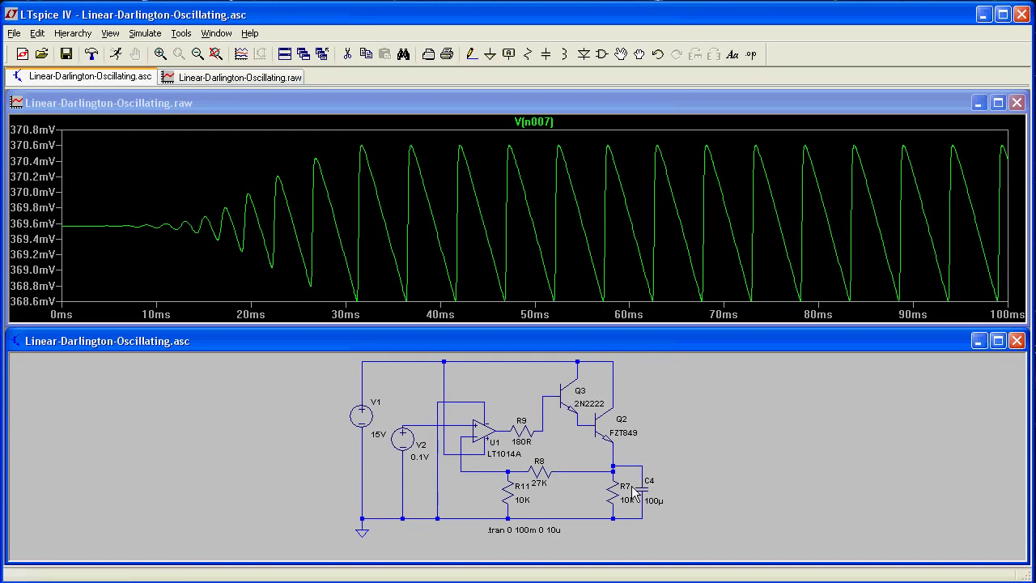
{"action": "left_click", "coordinate": [505, 430]}
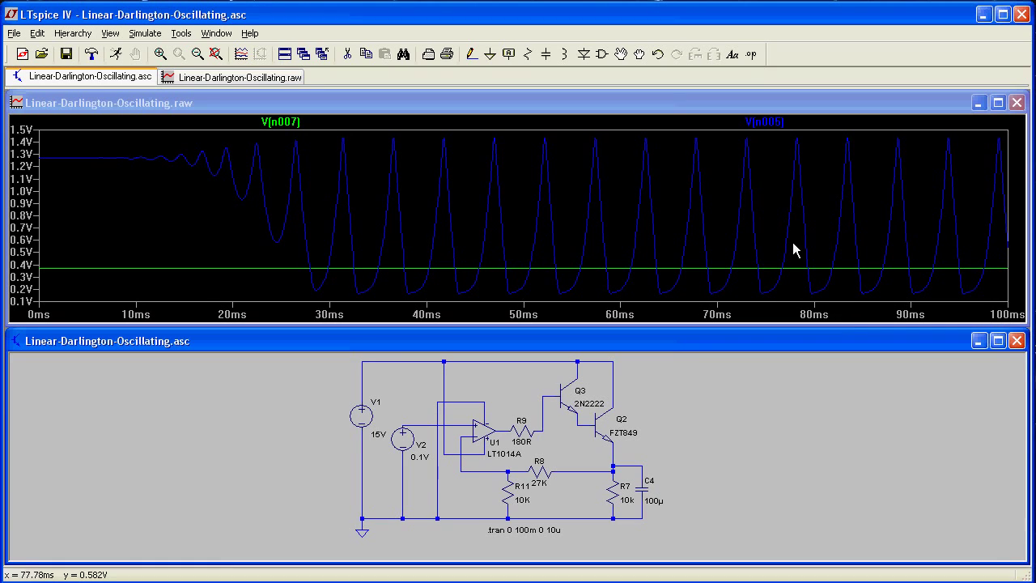
Set R11's resistance to 10MEG and re-run the transient simulation
{"action": "right_click", "coordinate": [509, 499]}
{"action": "type", "text": "10M"}
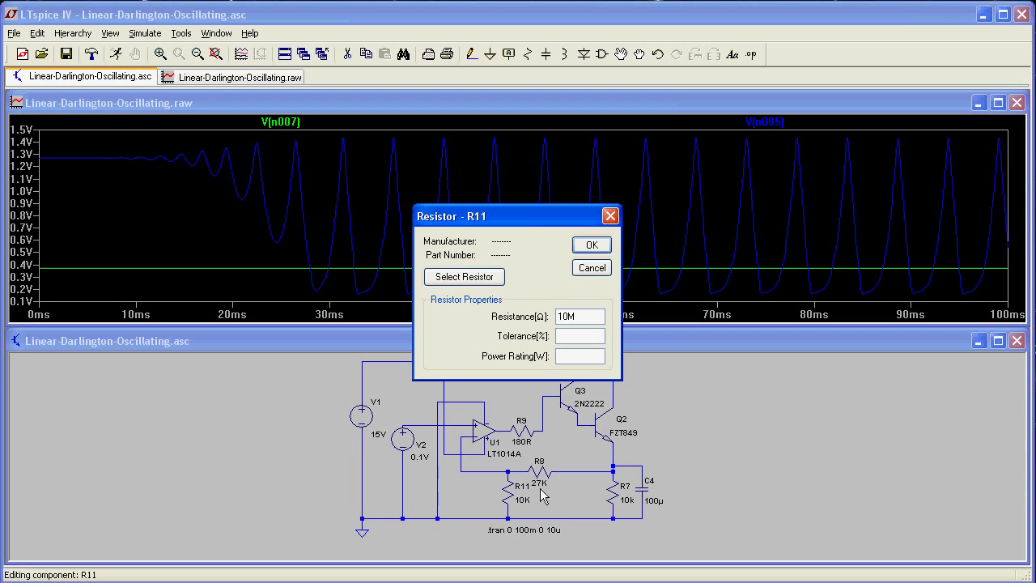
{"action": "left_click", "coordinate": [590, 246]}
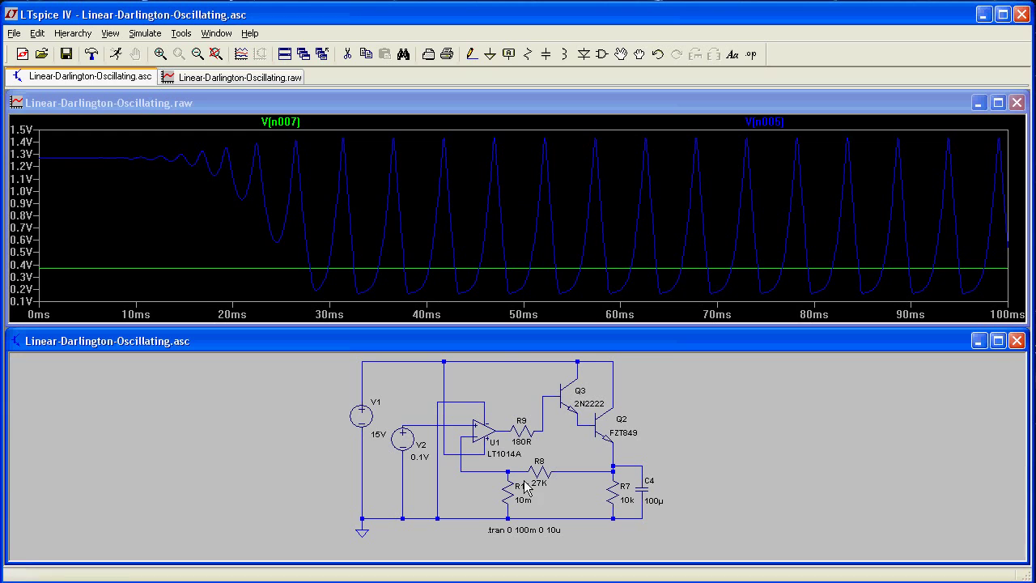
{"action": "right_click", "coordinate": [509, 504]}
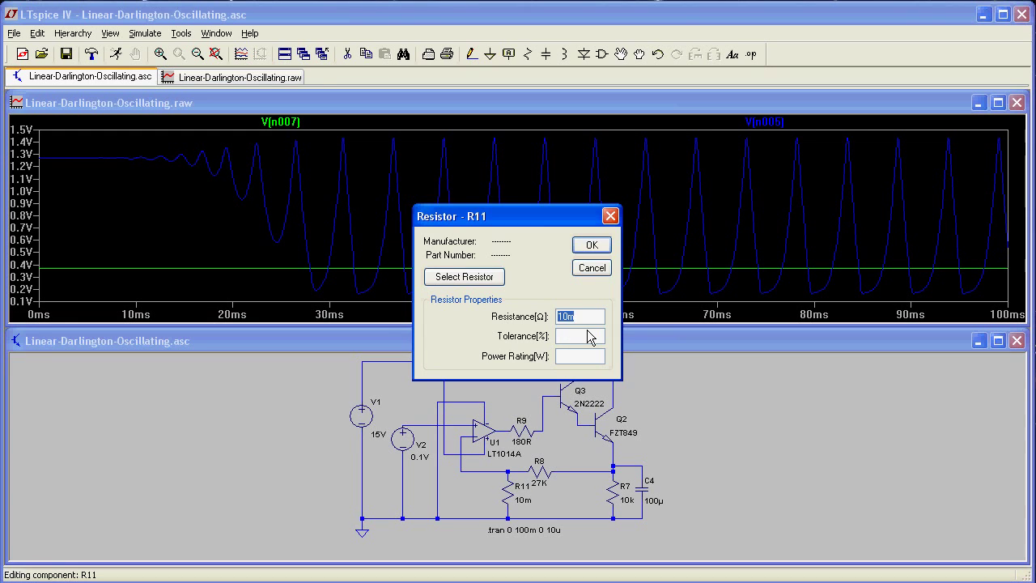
{"action": "type", "text": "10MEG"}
{"action": "key", "text": "Return"}
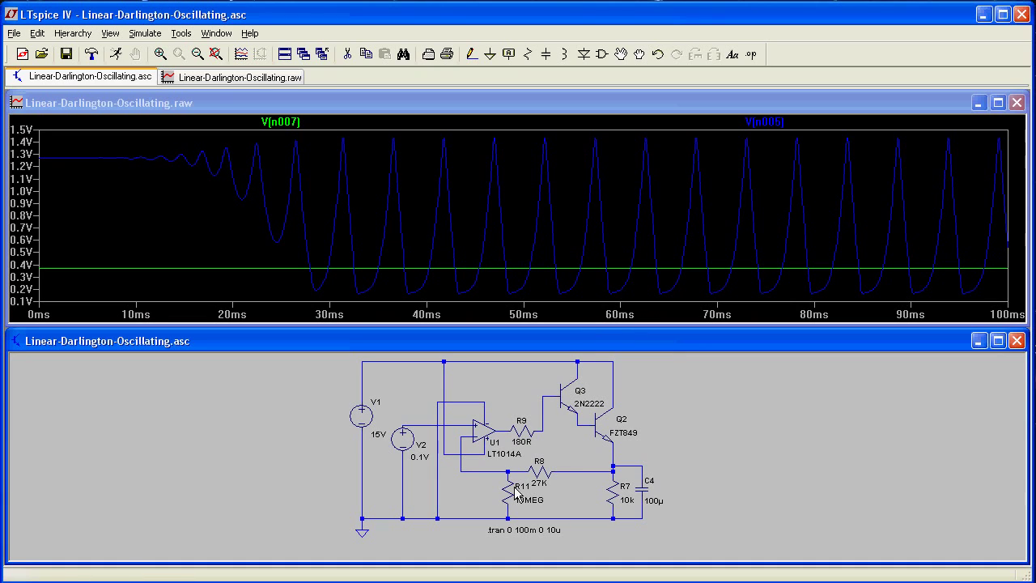
{"action": "left_click", "coordinate": [117, 55]}
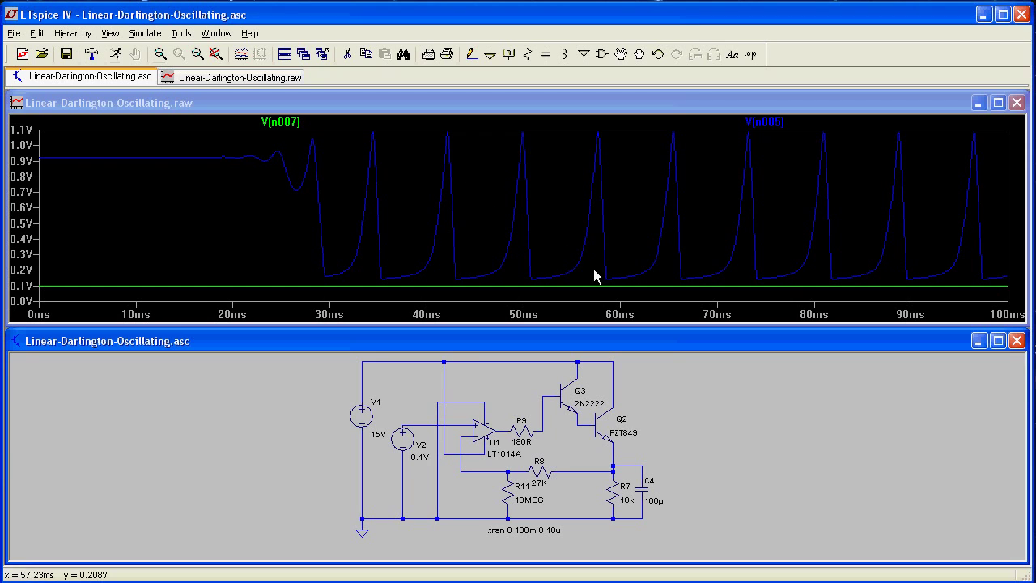
Set C4 to 10µ and re-run the simulation
{"action": "right_click", "coordinate": [646, 498]}
{"action": "type", "text": "10u"}
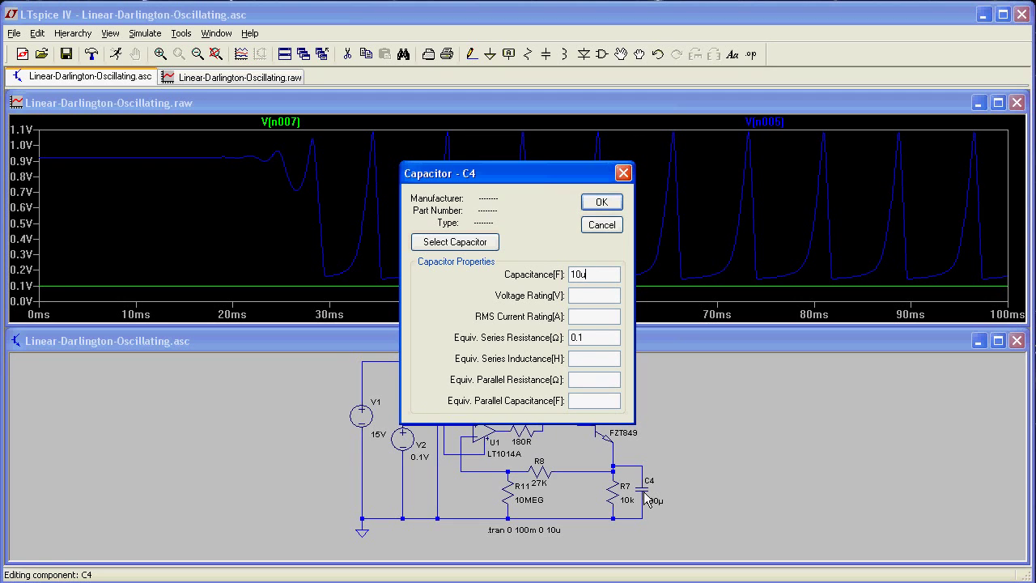
{"action": "key", "text": "Return"}
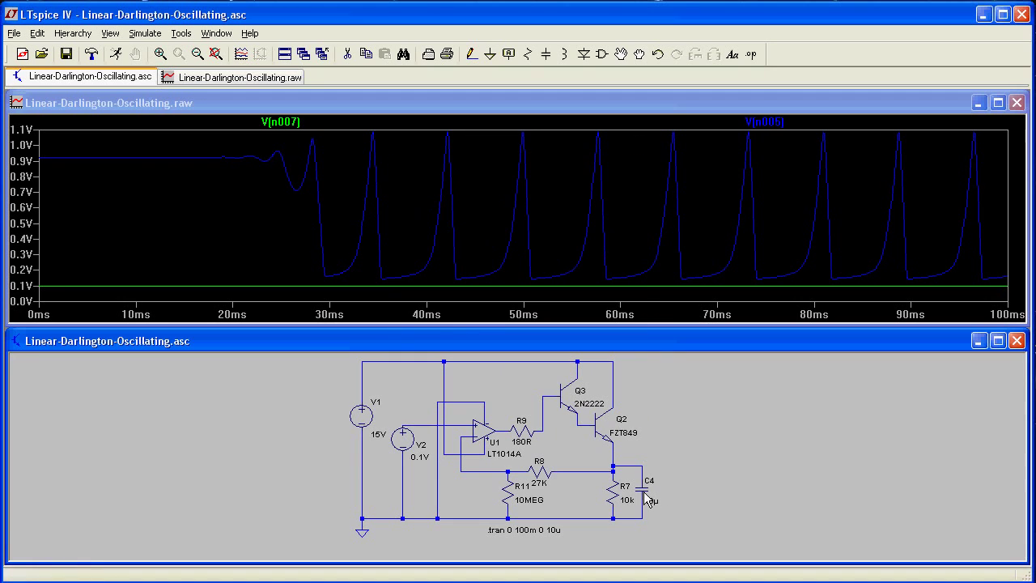
{"action": "left_click", "coordinate": [118, 54]}
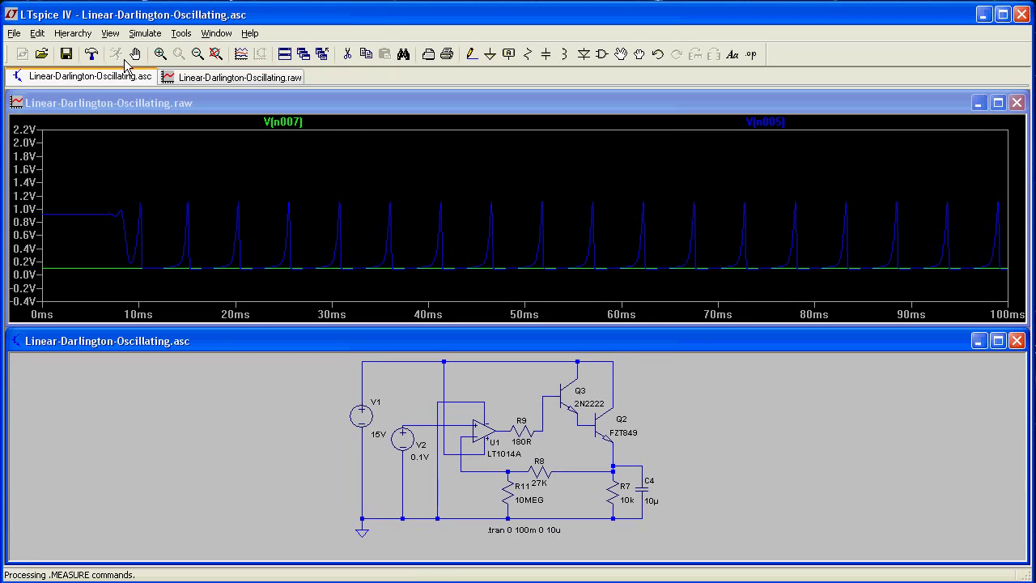
Set C4 to 1µ and re-run the simulation
{"action": "right_click", "coordinate": [646, 494]}
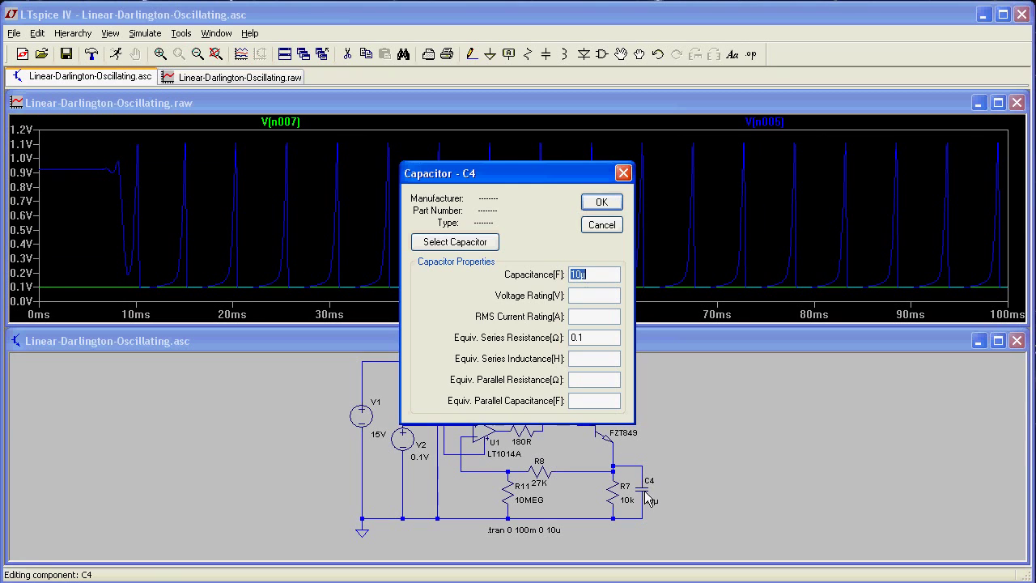
{"action": "type", "text": "1u"}
{"action": "key", "text": "Return"}
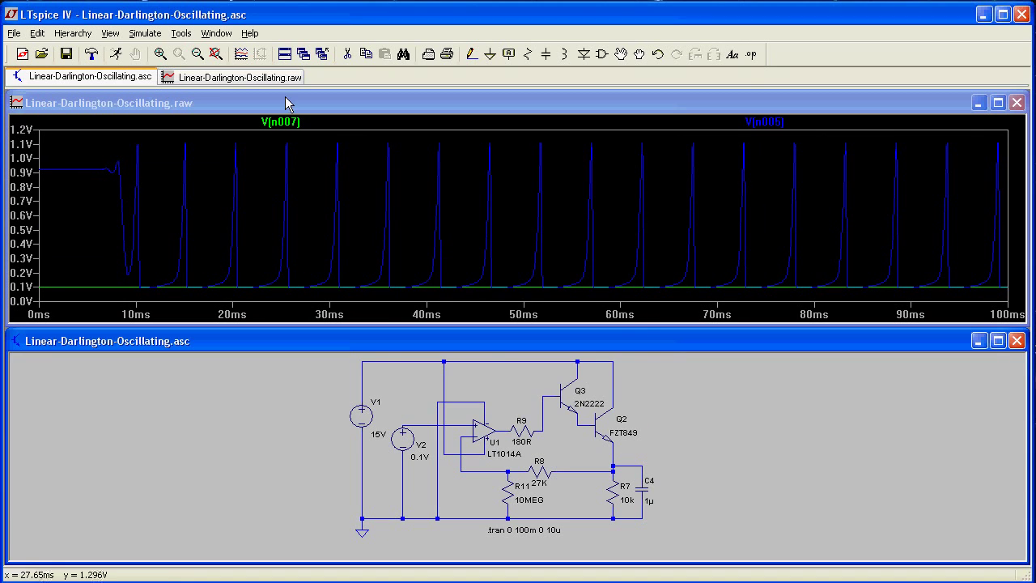
{"action": "left_click", "coordinate": [117, 54]}
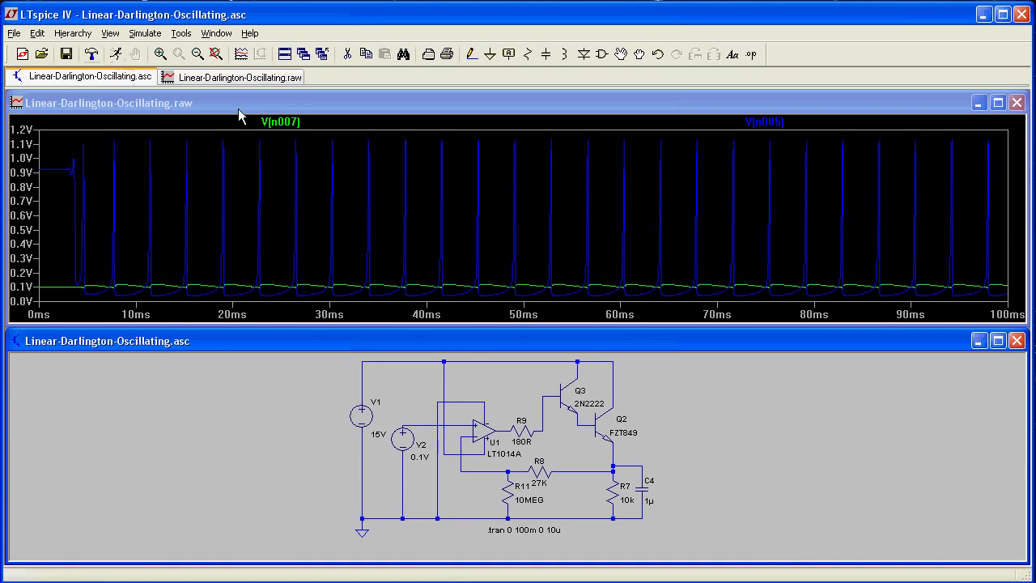
Delete resistor R11 and re-run the simulation
{"action": "key", "text": "Delete"}
{"action": "left_click", "coordinate": [508, 493]}
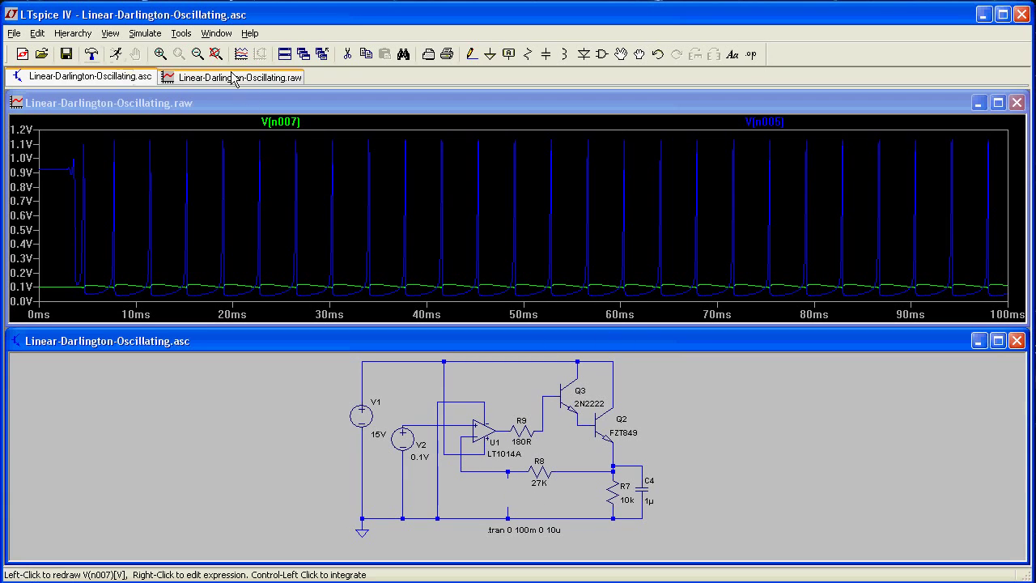
{"action": "left_click", "coordinate": [117, 57]}
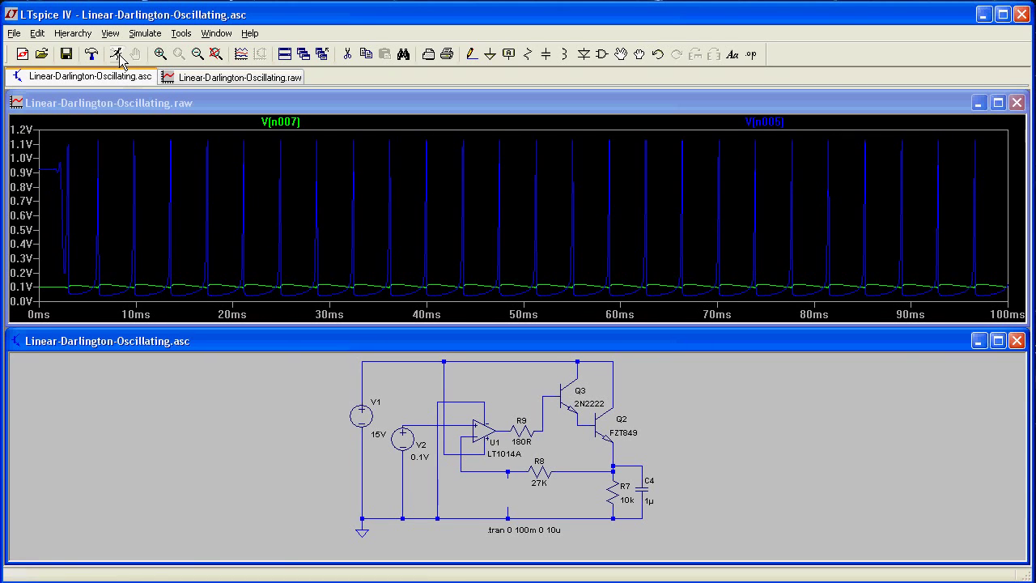
Change R8's resistance to 10R
{"action": "right_click", "coordinate": [542, 478]}
{"action": "type", "text": "10"}
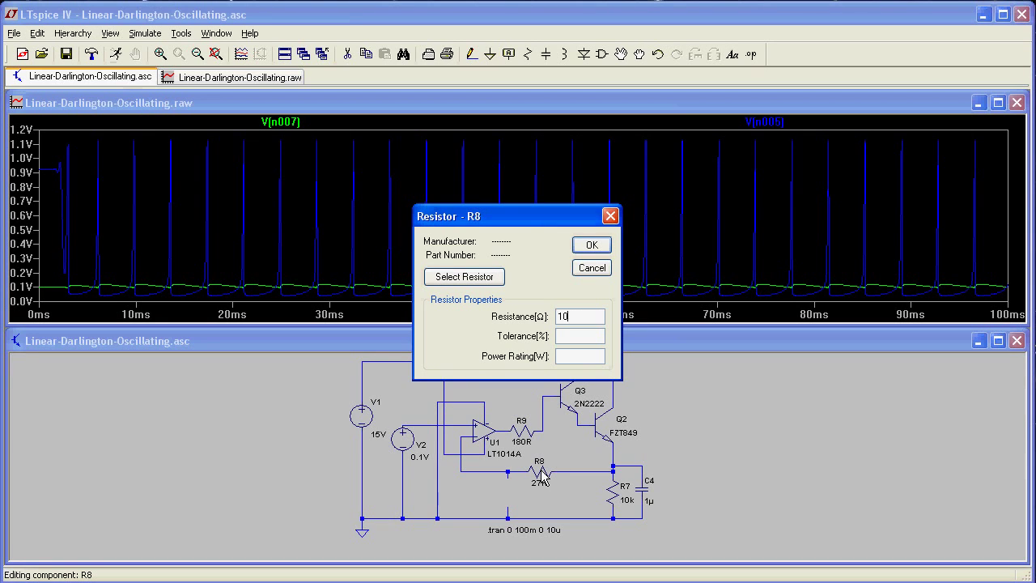
{"action": "type", "text": "R"}
{"action": "key", "text": "Return"}
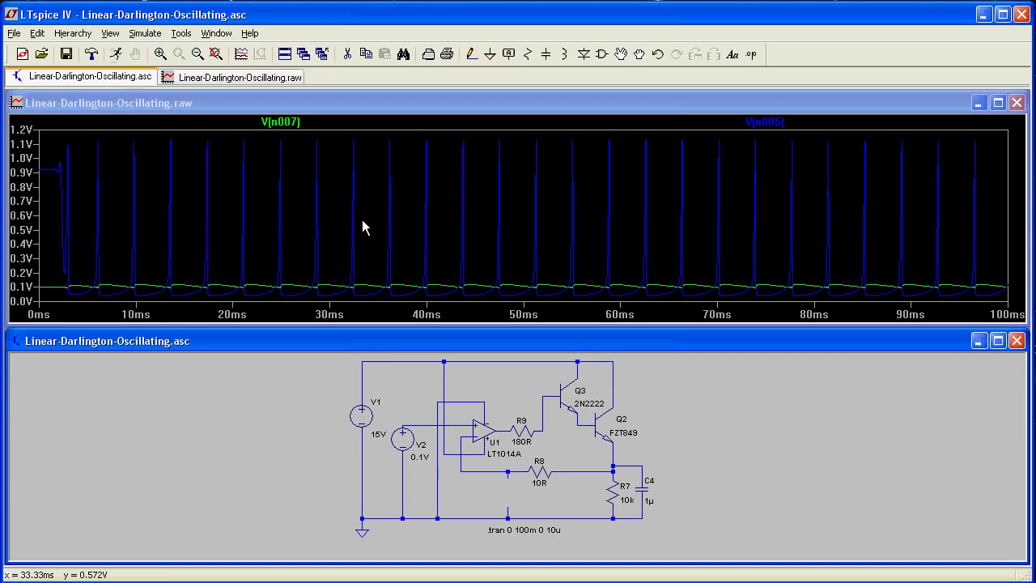
Simulate with R8 at 10R and set Q2 back to a 2N2222
{"action": "left_click", "coordinate": [119, 57]}
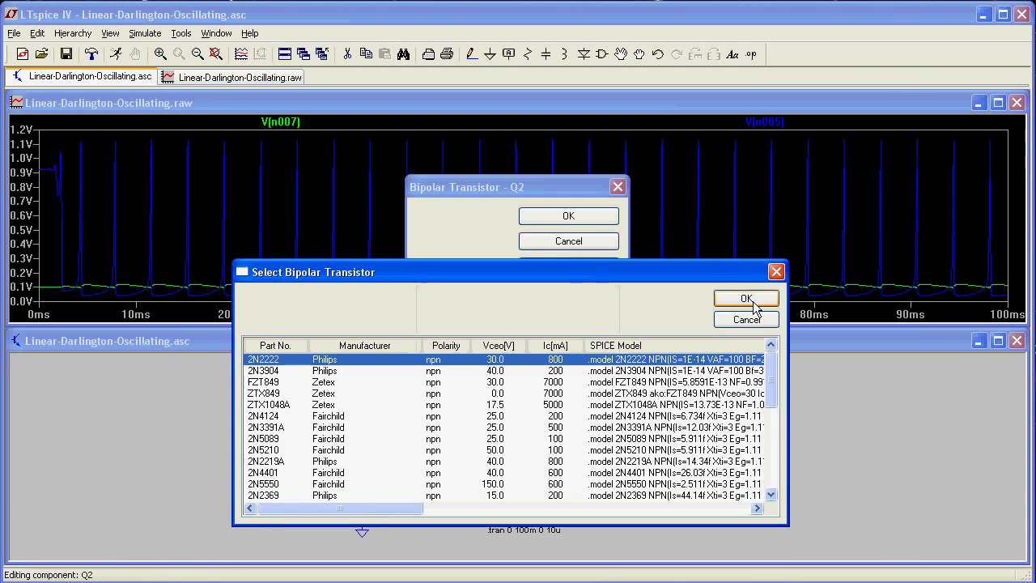
{"action": "left_click", "coordinate": [744, 300]}
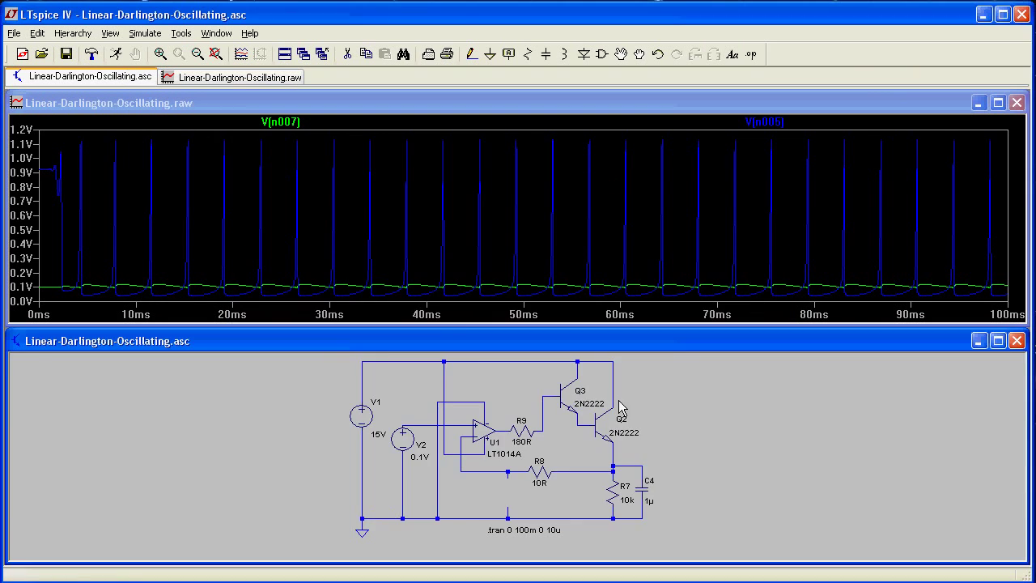
Re-run with the 2N2222, then set C4 to 100n and simulate again
{"action": "left_click", "coordinate": [118, 55]}
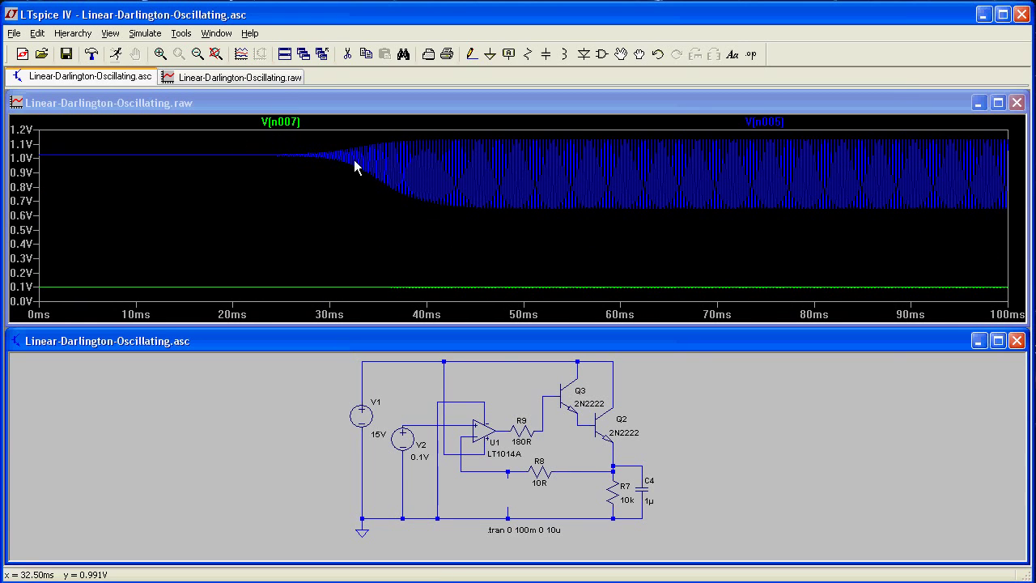
{"action": "right_click", "coordinate": [647, 497]}
{"action": "type", "text": "100"}
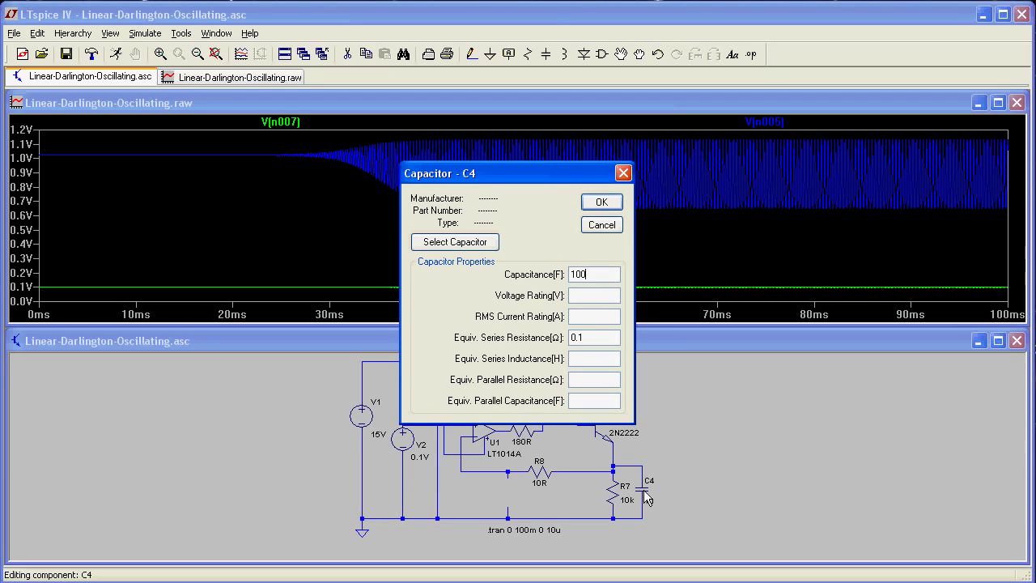
{"action": "type", "text": "n"}
{"action": "key", "text": "Return"}
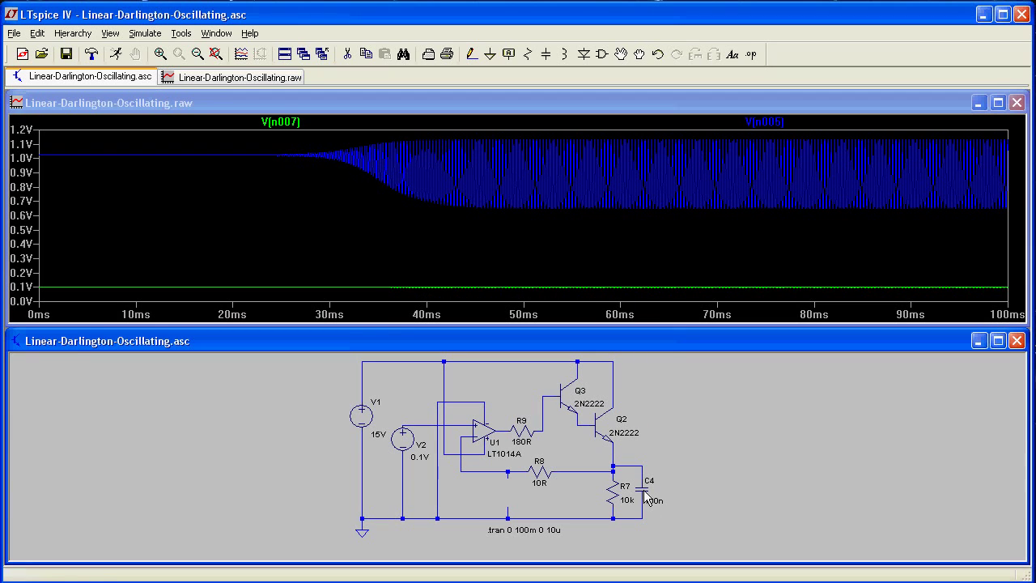
{"action": "left_click", "coordinate": [117, 57]}
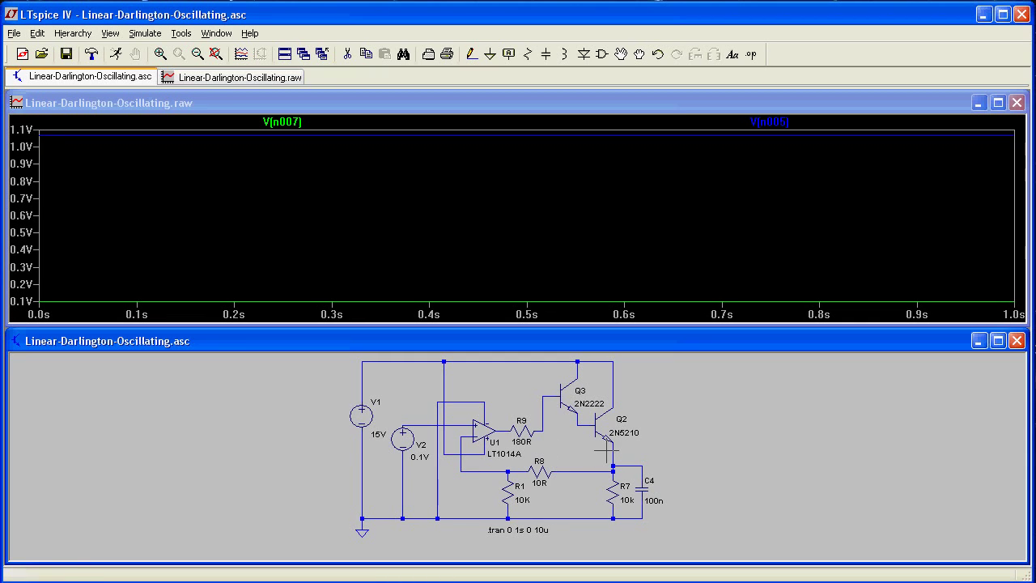
Replace Q2's transistor model with the 2N4401 from the bipolar transistor list
{"action": "right_click", "coordinate": [612, 449]}
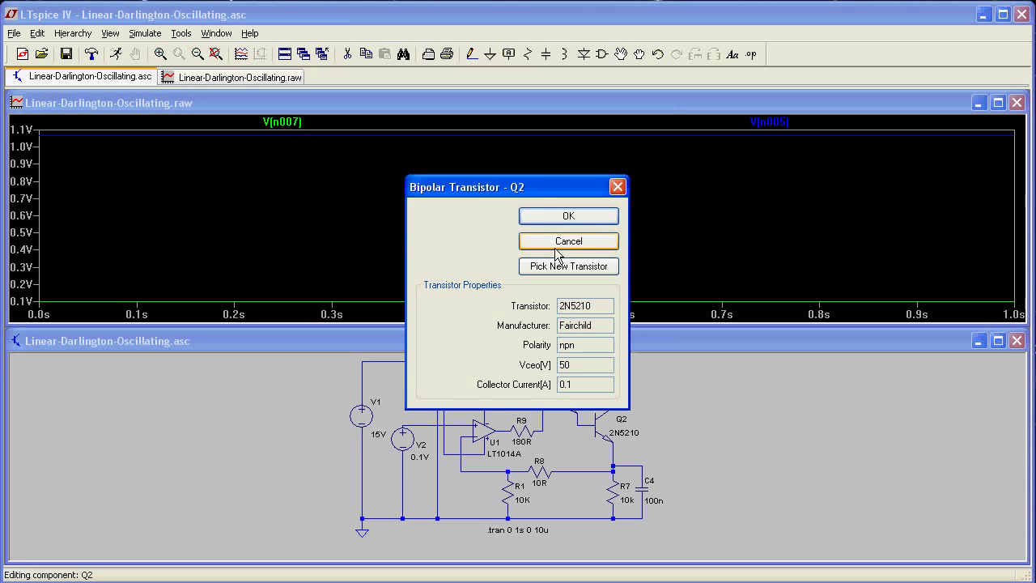
{"action": "left_click", "coordinate": [586, 271]}
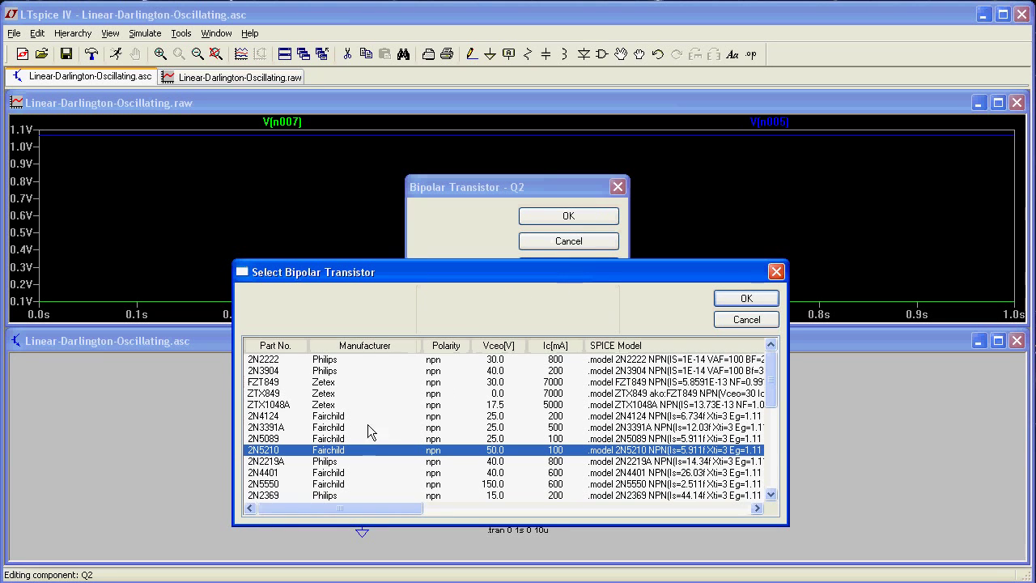
{"action": "left_click_drag", "start_coordinate": [775, 371], "coordinate": [779, 400]}
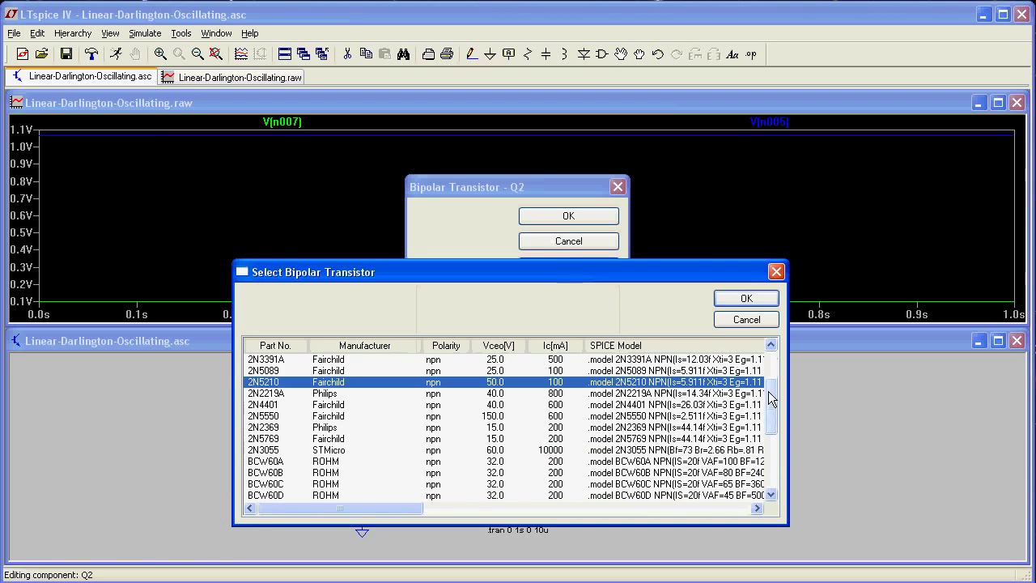
{"action": "left_click", "coordinate": [273, 407]}
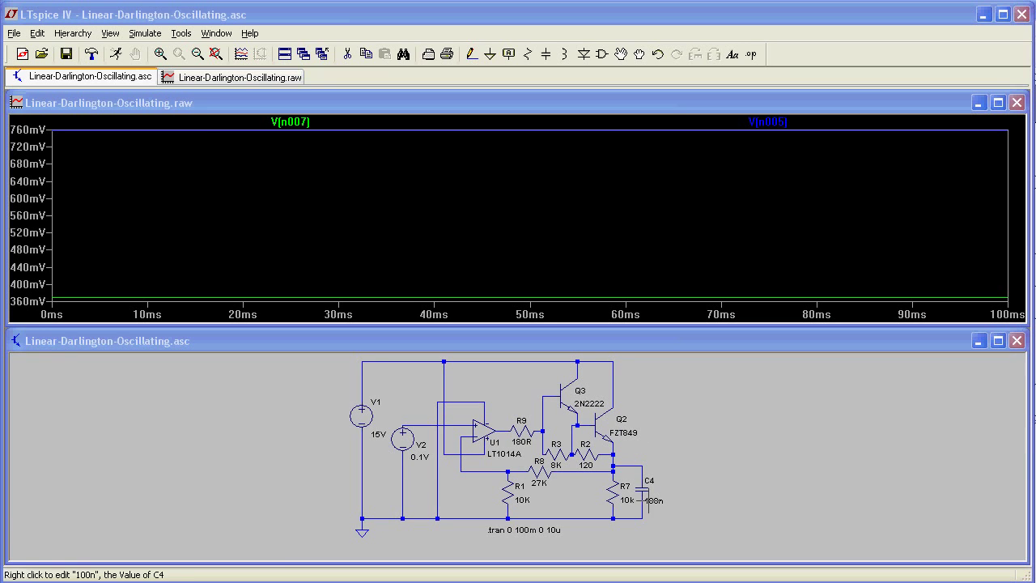
Re-run the simulation with the added resistors, then set C4 to 10p and simulate again
{"action": "left_click", "coordinate": [117, 55]}
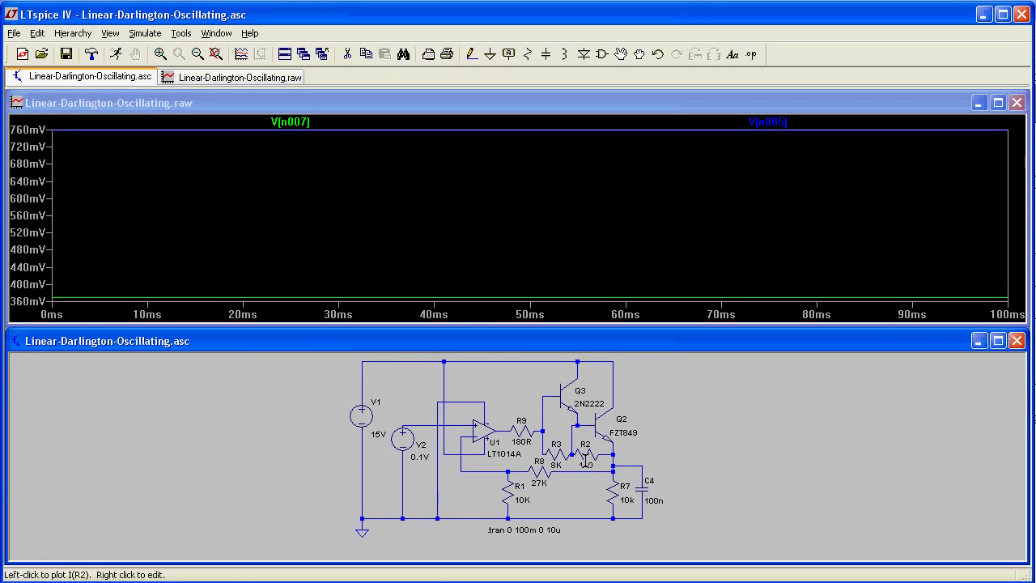
{"action": "right_click", "coordinate": [647, 488]}
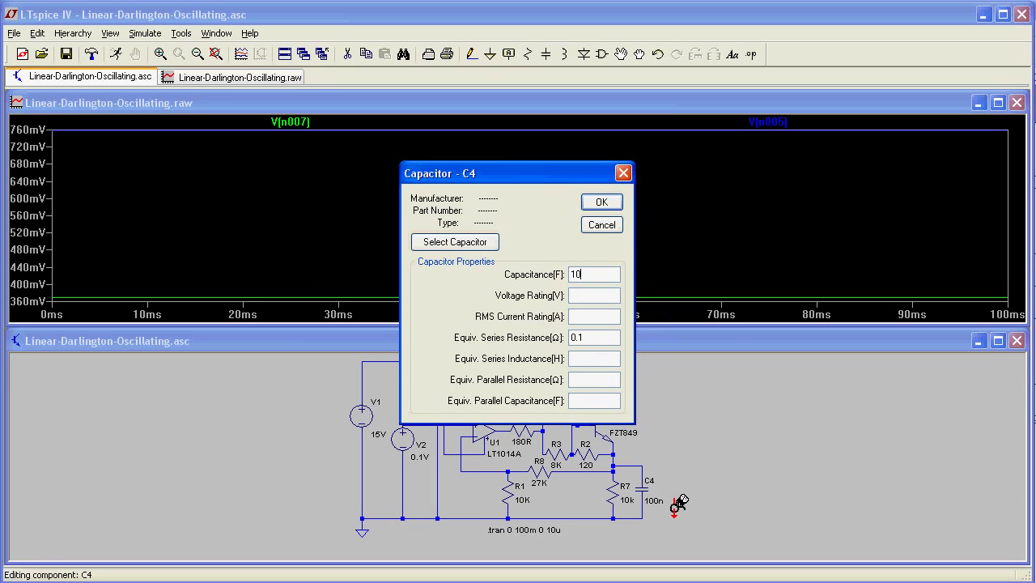
{"action": "key", "text": "Return"}
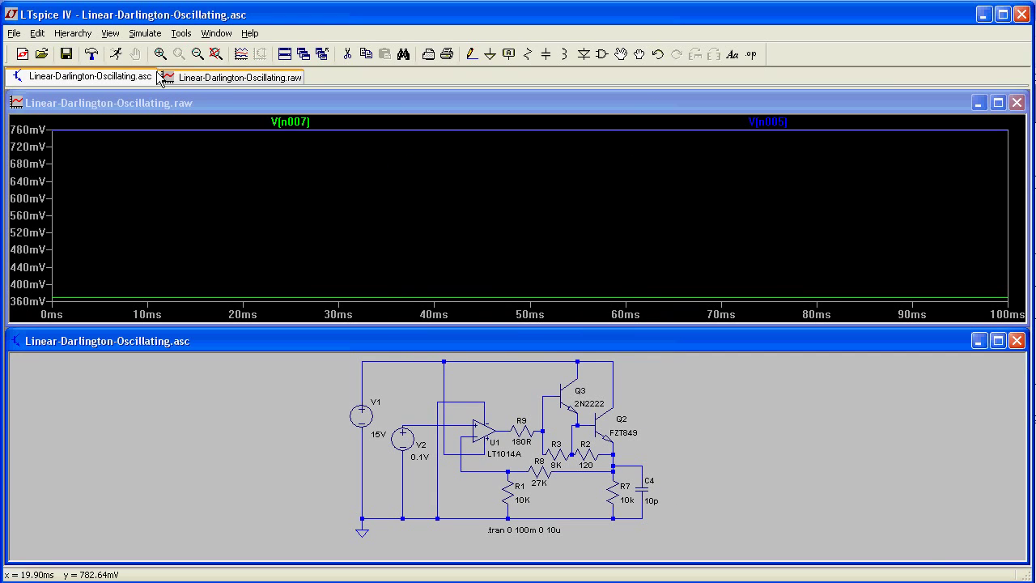
{"action": "left_click", "coordinate": [116, 53]}
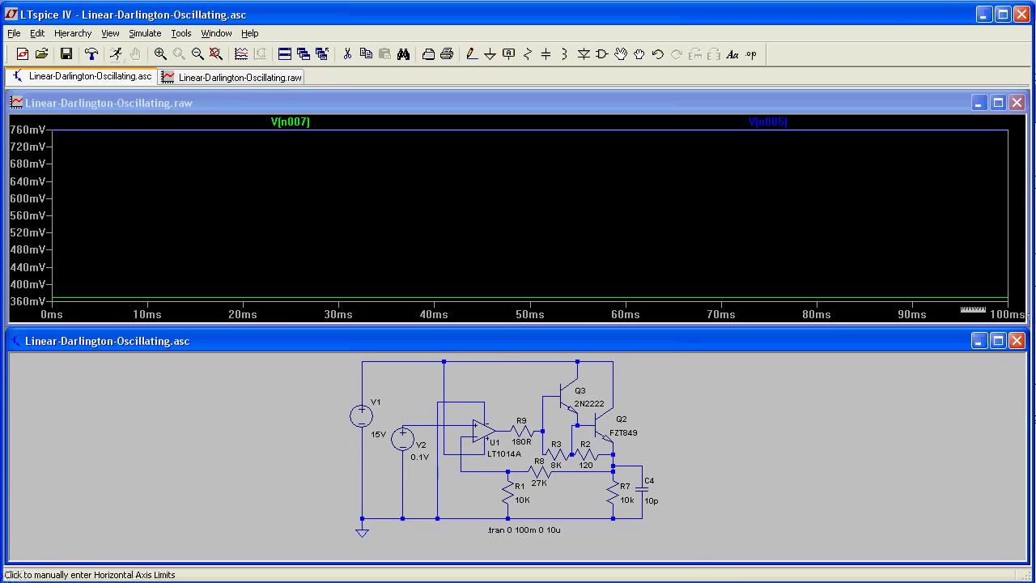
Change C4's capacitance to 100u and re-run the simulation
{"action": "right_click", "coordinate": [650, 484]}
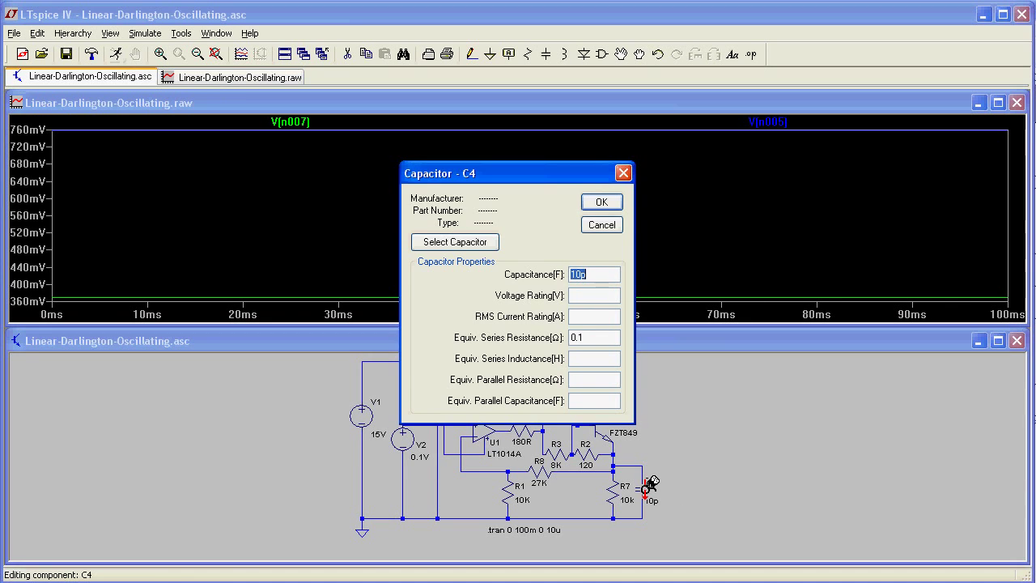
{"action": "type", "text": "100u"}
{"action": "key", "text": "Return"}
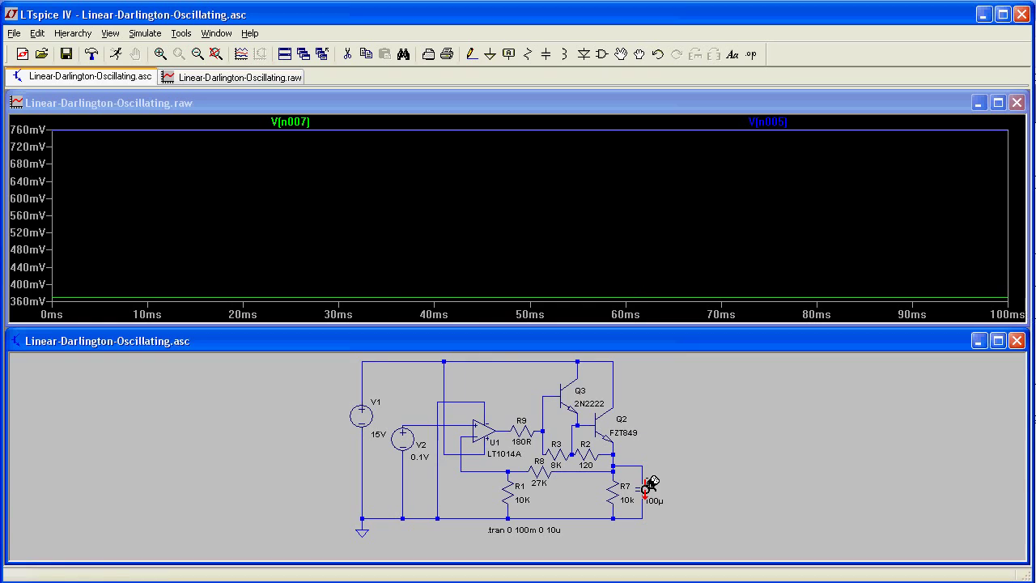
{"action": "left_click", "coordinate": [90, 54]}
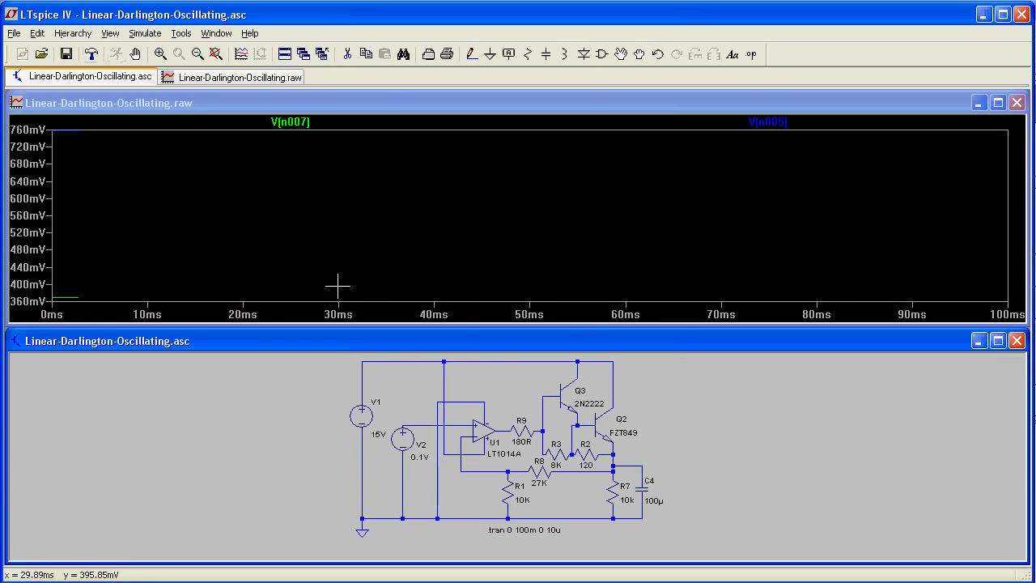